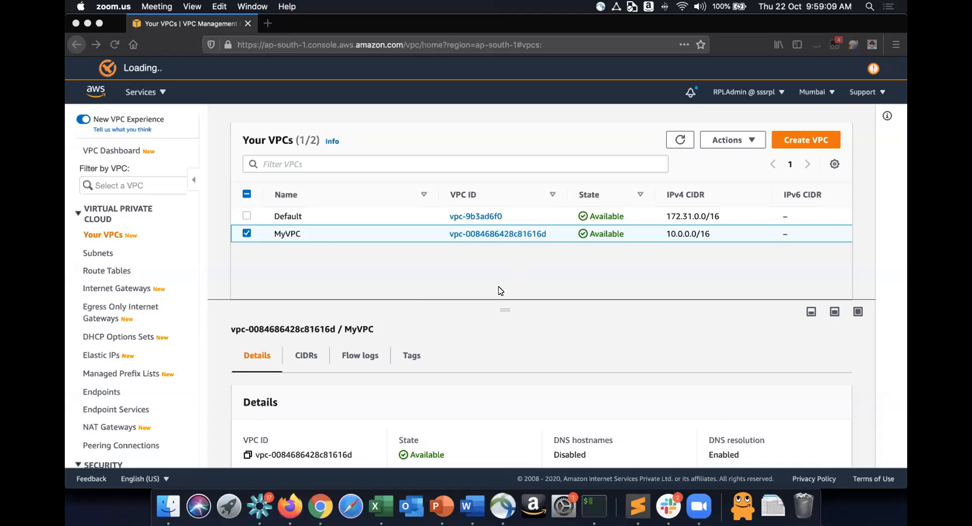
Step: Examine the details of MyVPC, including its IPv4 CIDR
{"action": "left_click", "coordinate": [503, 261]}
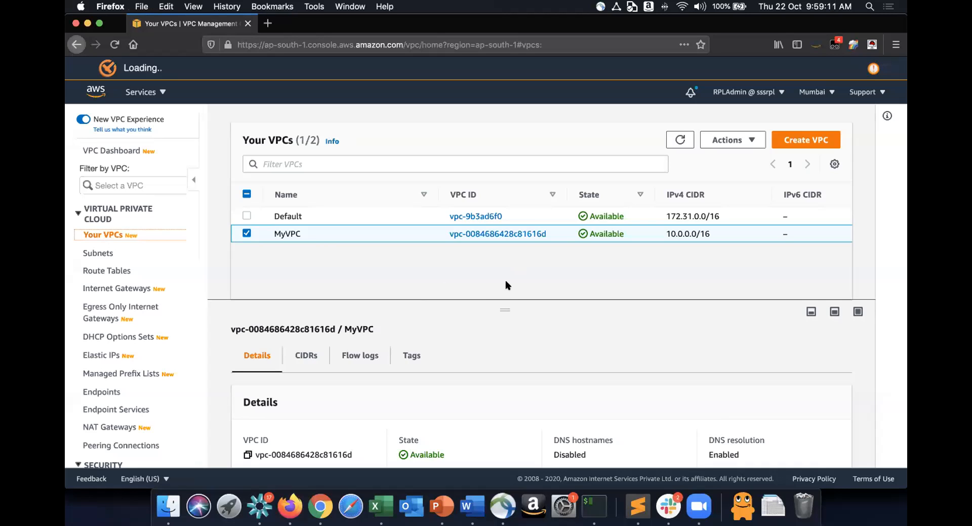
{"action": "scroll", "coordinate": [500, 362], "scroll_direction": "down", "scroll_amount": 3}
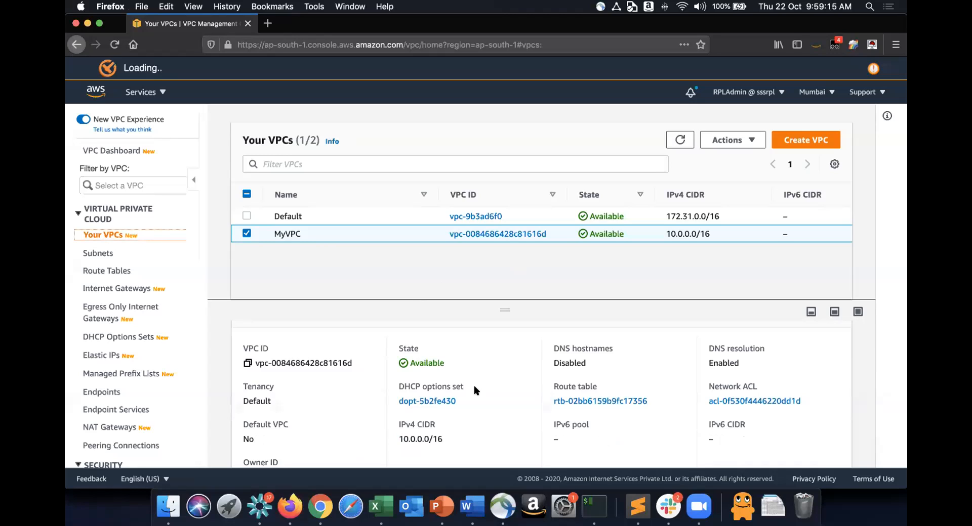
{"action": "left_click_drag", "start_coordinate": [400, 436], "coordinate": [452, 439]}
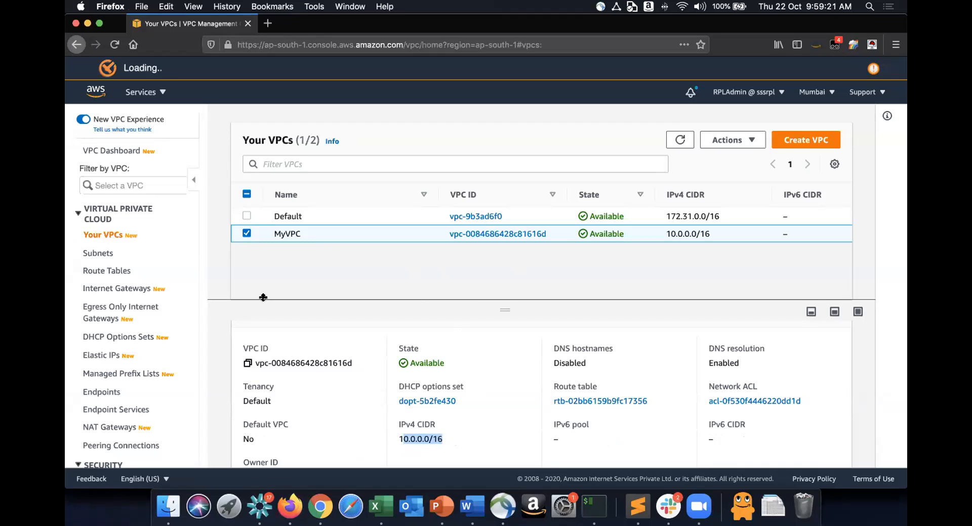
Step: Open the subnets list and filter the VPC resources by MyVPC
{"action": "left_click", "coordinate": [111, 254]}
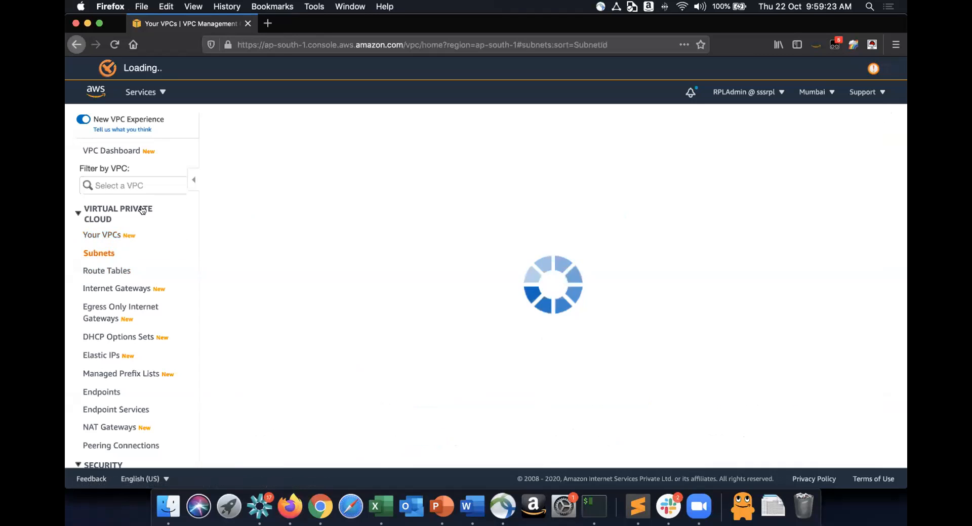
{"action": "left_click", "coordinate": [147, 181]}
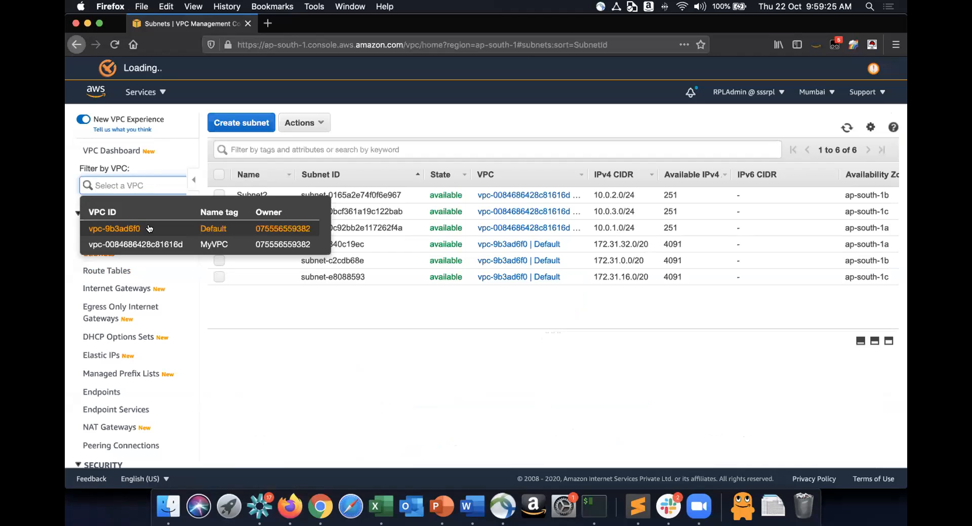
{"action": "left_click", "coordinate": [135, 244]}
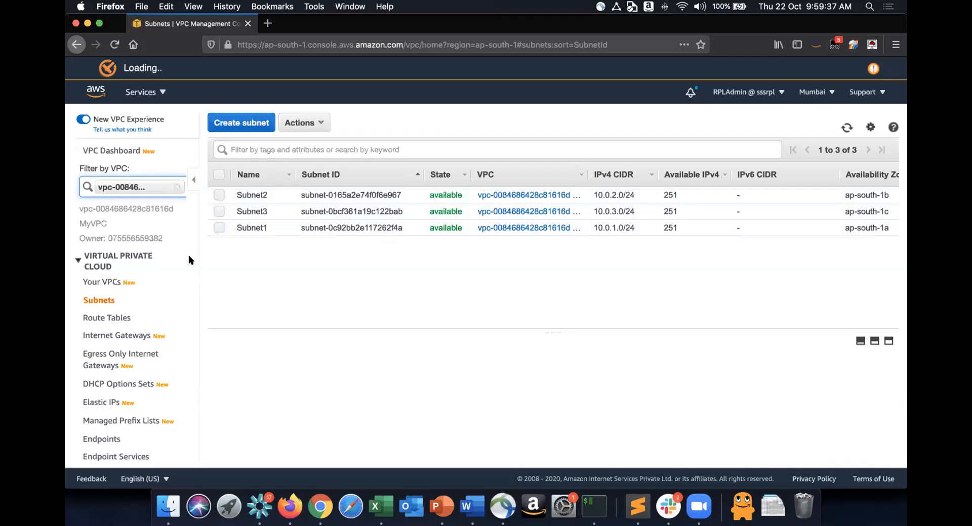
Step: Review the internet gateways and check their state and attached VPC
{"action": "left_click", "coordinate": [119, 339]}
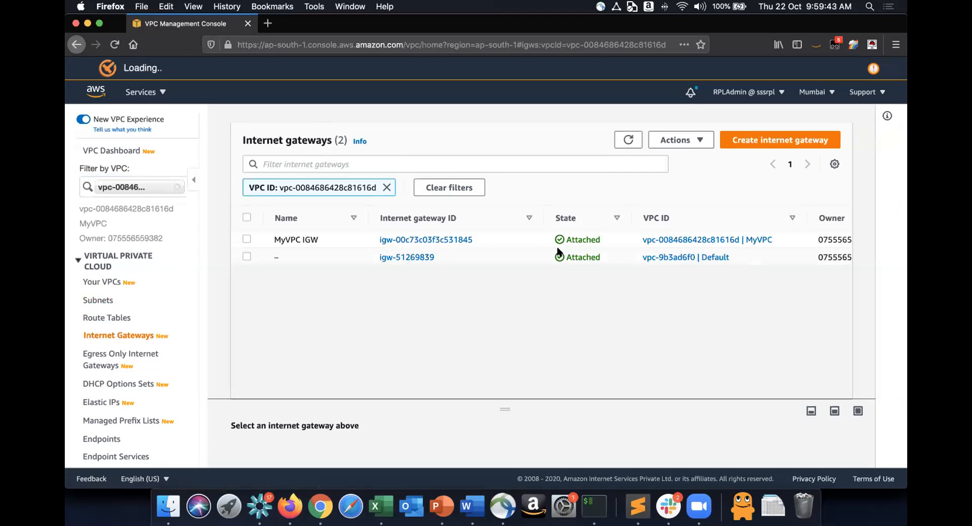
{"action": "scroll", "coordinate": [558, 250], "scroll_direction": "right", "scroll_amount": 4}
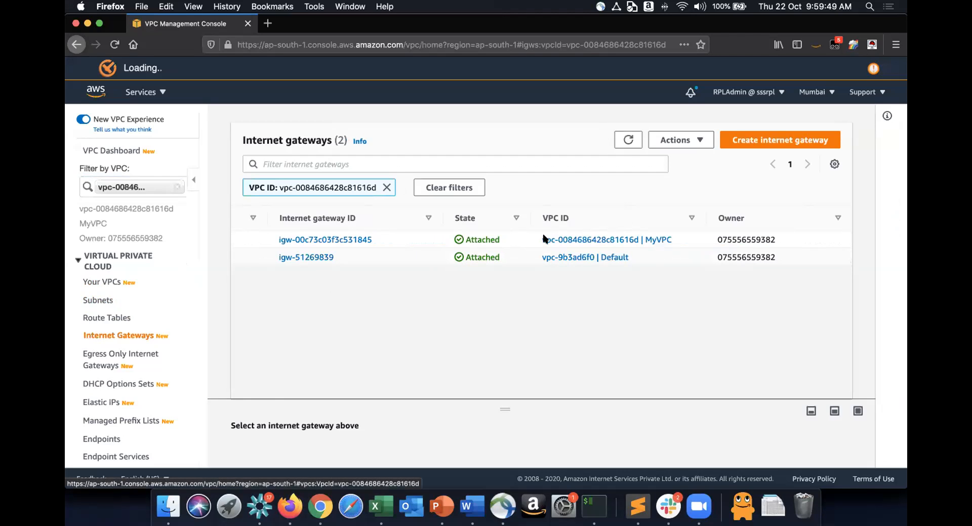
{"action": "scroll", "coordinate": [543, 240], "scroll_direction": "left", "scroll_amount": 4}
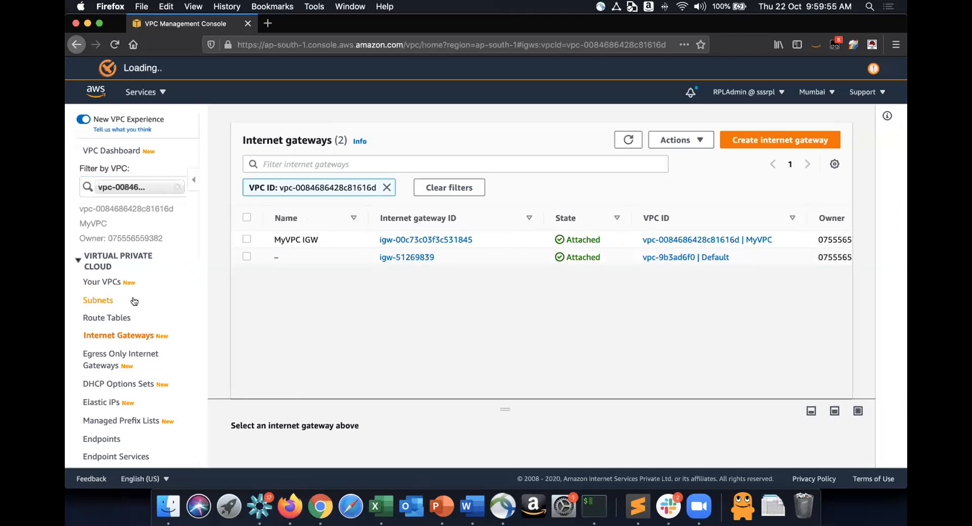
Step: Open MyVPC's route table and review its explicit and implicit subnet associations
{"action": "left_click", "coordinate": [117, 317]}
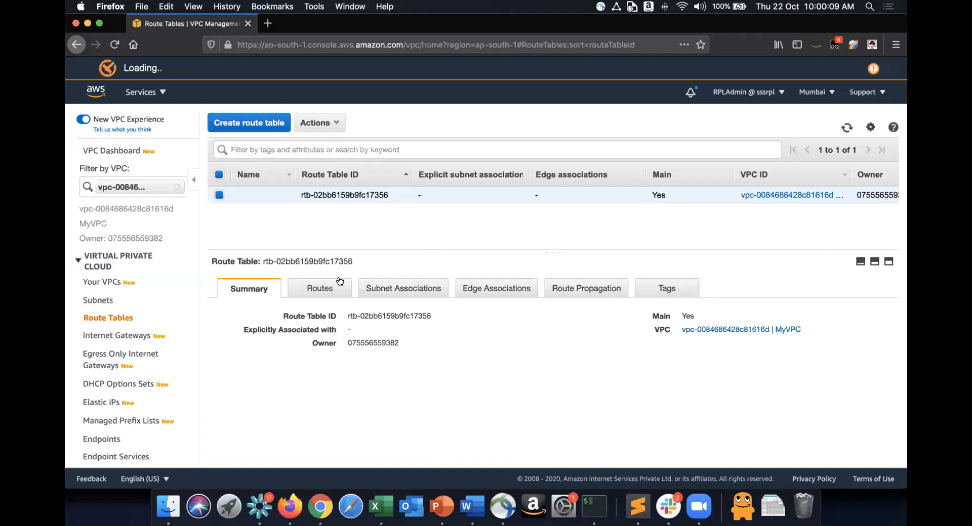
{"action": "left_click", "coordinate": [401, 286]}
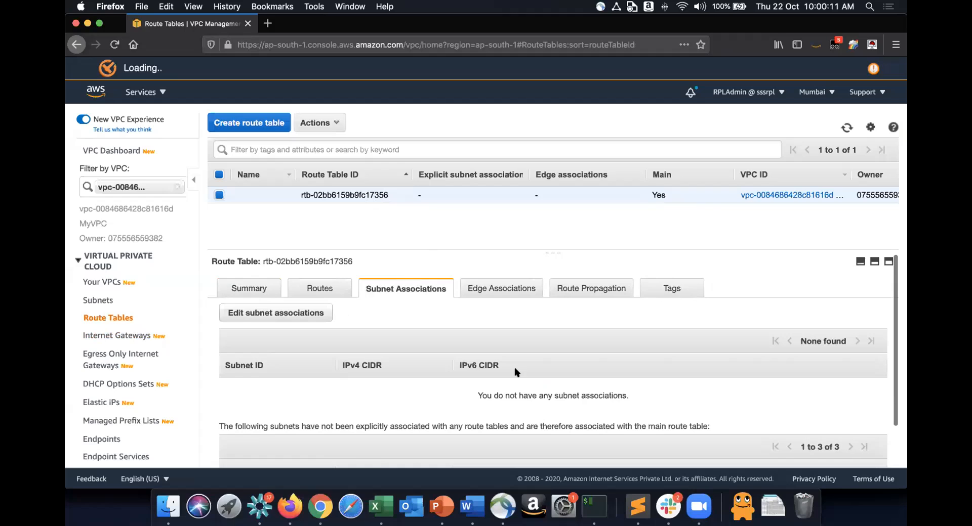
{"action": "scroll", "coordinate": [515, 370], "scroll_direction": "down", "scroll_amount": 2}
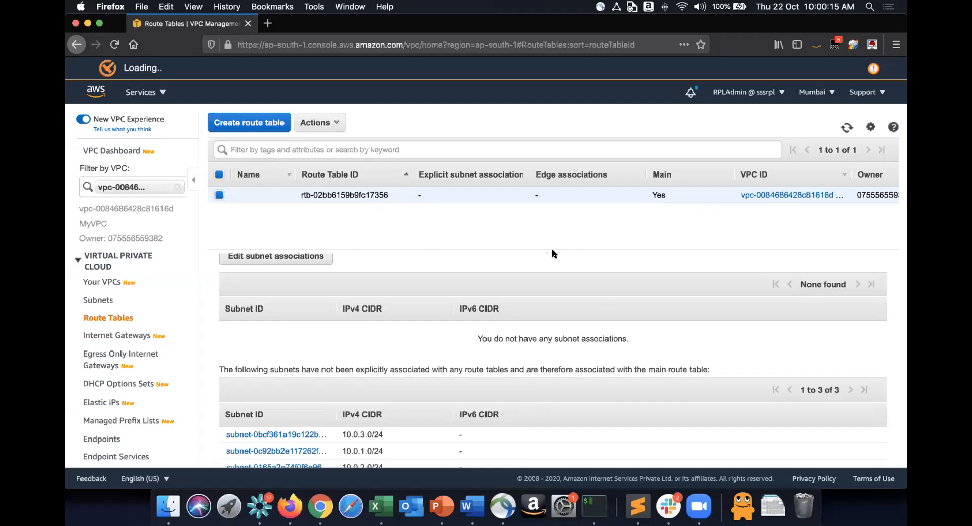
{"action": "scroll", "coordinate": [553, 255], "scroll_direction": "up", "scroll_amount": 2}
Step: Delete the 0.0.0.0/0 internet gateway route from MyVPC's main route table and save the routes
{"action": "left_click", "coordinate": [328, 271]}
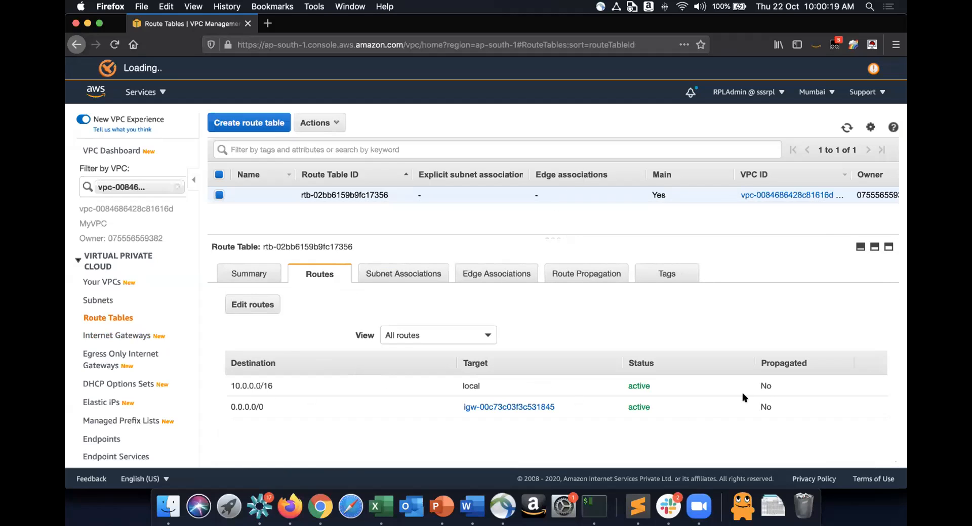
{"action": "left_click", "coordinate": [274, 301]}
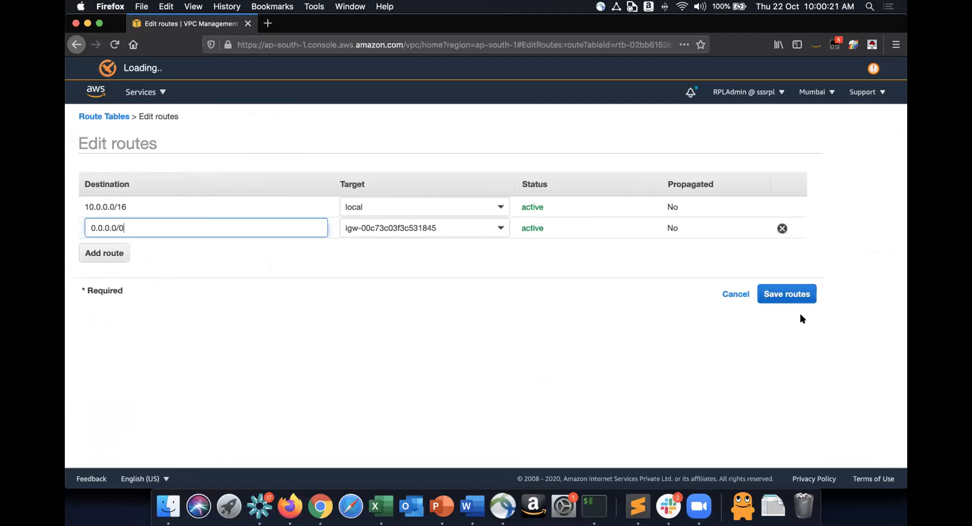
{"action": "left_click", "coordinate": [783, 227]}
{"action": "left_click", "coordinate": [780, 273]}
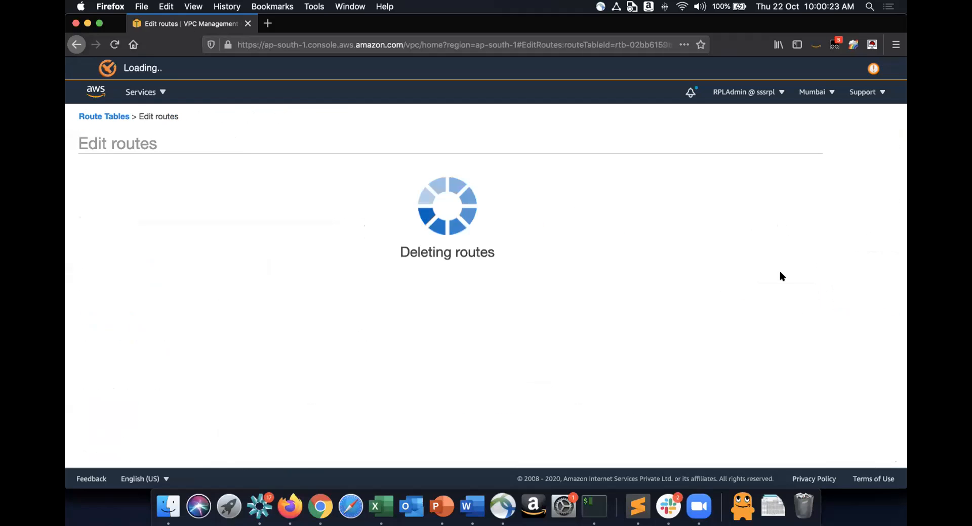
{"action": "left_click", "coordinate": [603, 212]}
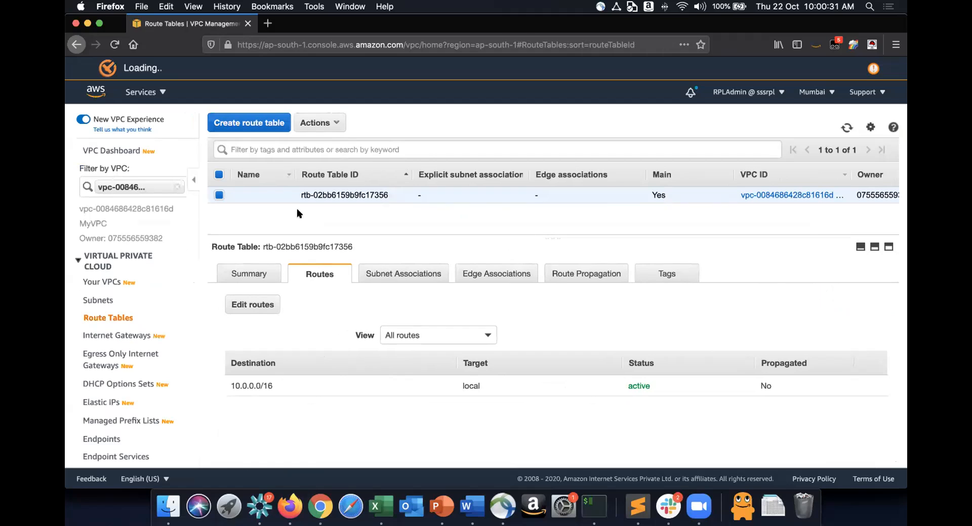
Step: Name MyVPC's main route table "Main RT"
{"action": "left_click", "coordinate": [282, 195]}
{"action": "type", "text": "Main RT"}
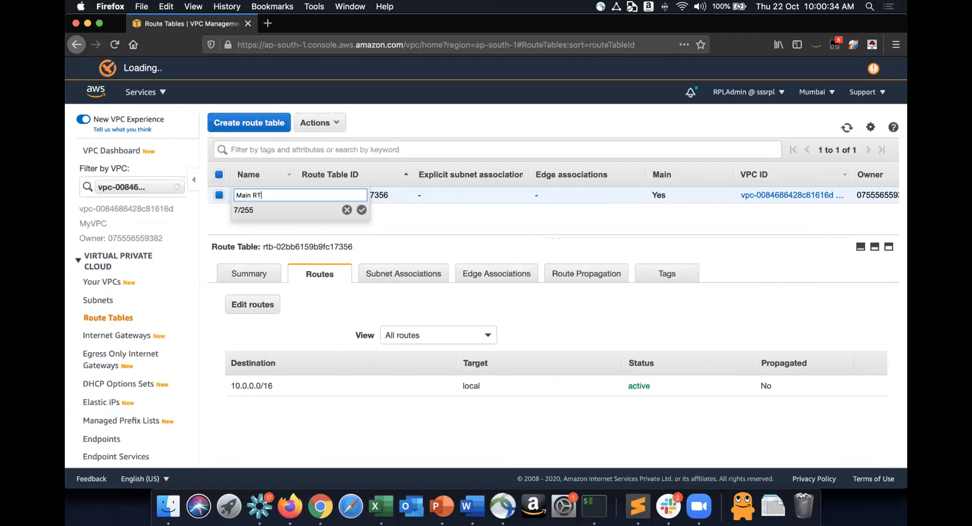
{"action": "key", "text": "Return"}
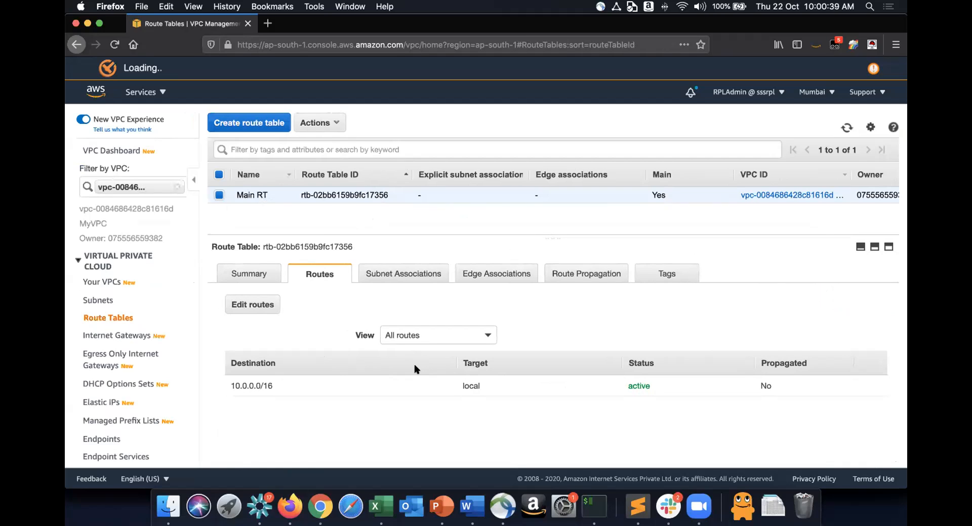
Step: Examine the 10.0.0.0/16 local route of Main RT, also in the route editor, and leave the editor without saving
{"action": "left_click_drag", "start_coordinate": [227, 386], "coordinate": [270, 387]}
{"action": "left_click", "coordinate": [280, 383]}
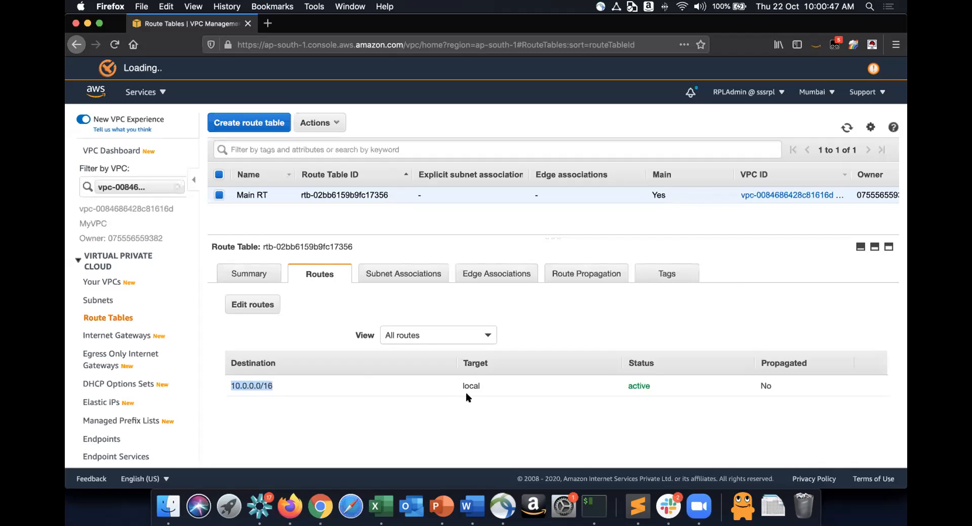
{"action": "left_click_drag", "start_coordinate": [462, 386], "coordinate": [488, 397]}
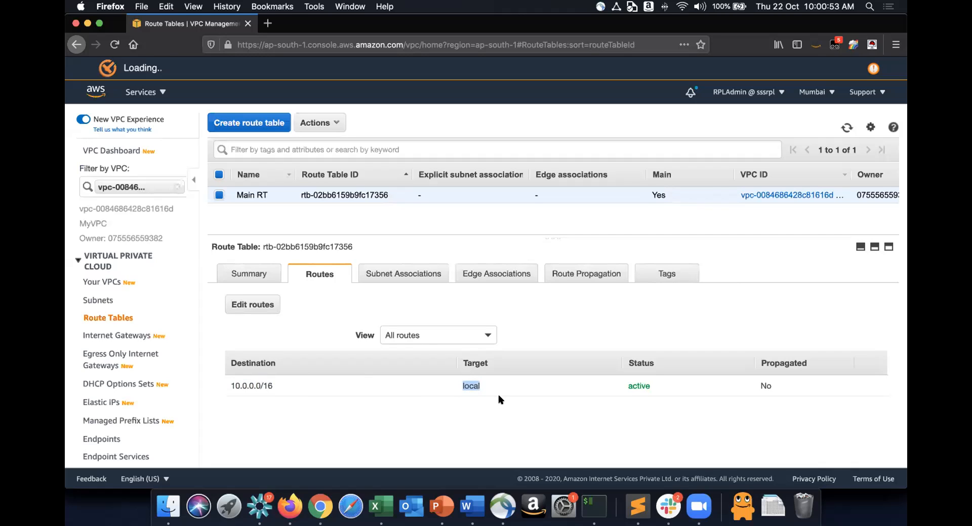
{"action": "left_click", "coordinate": [267, 304]}
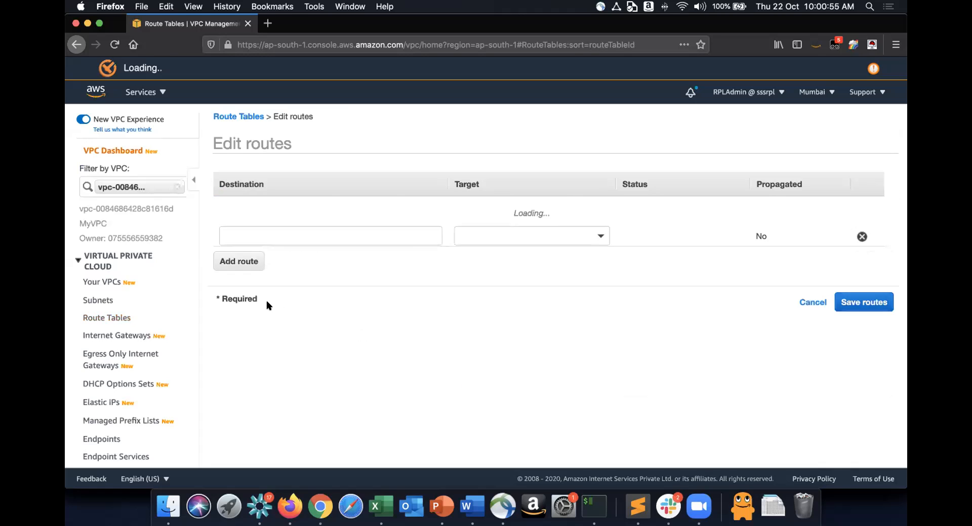
{"action": "left_click", "coordinate": [714, 208]}
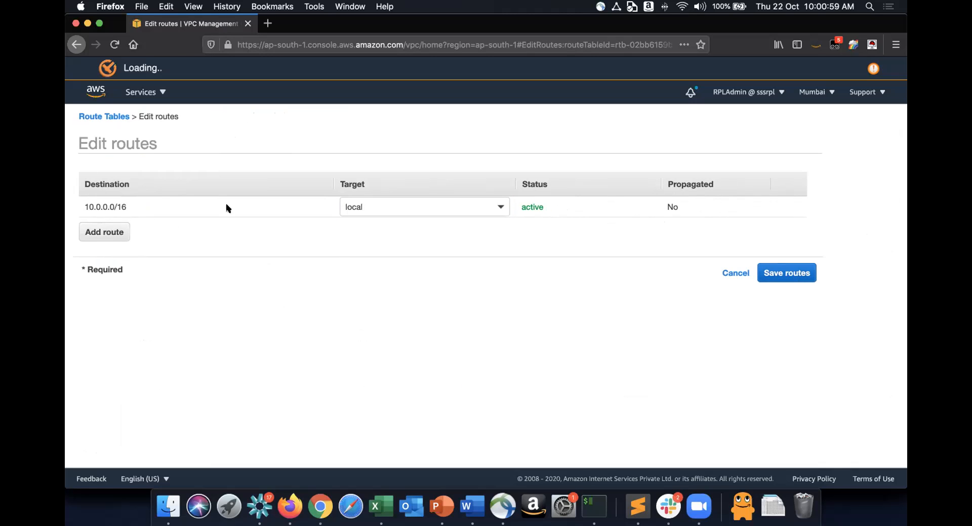
{"action": "left_click", "coordinate": [726, 273]}
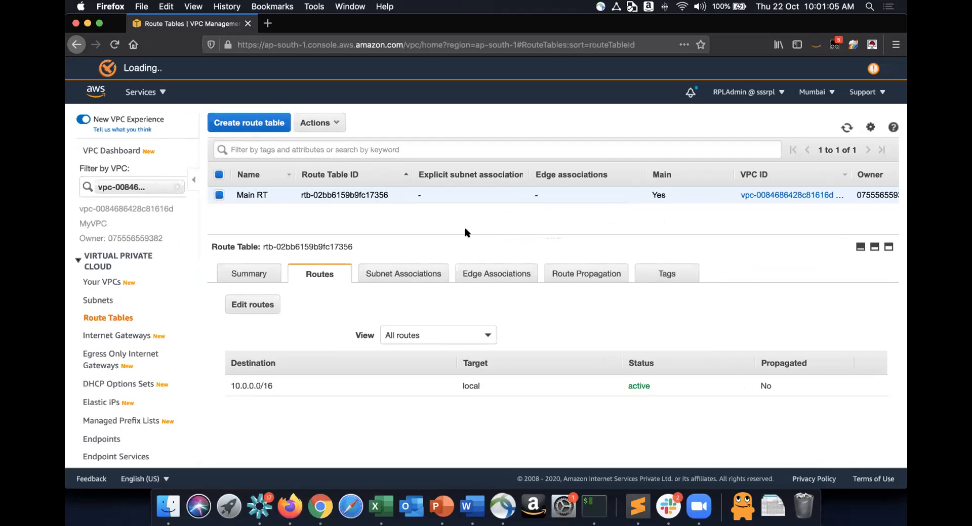
Step: Switch to PowerPoint, view the Public Subnets slide full screen, and return to the VPC console in Firefox
{"action": "key", "text": "super+Tab"}
{"action": "key", "text": "super+Tab"}
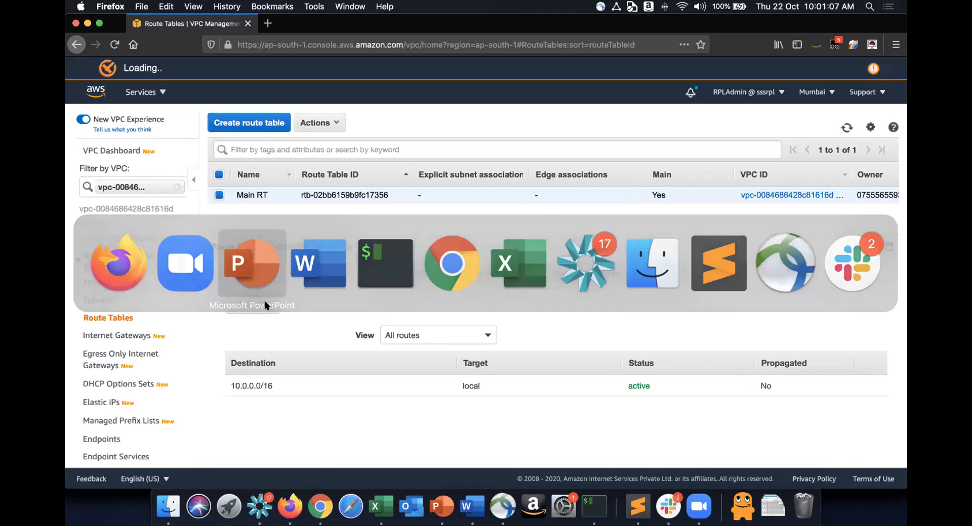
{"action": "left_click", "coordinate": [117, 376]}
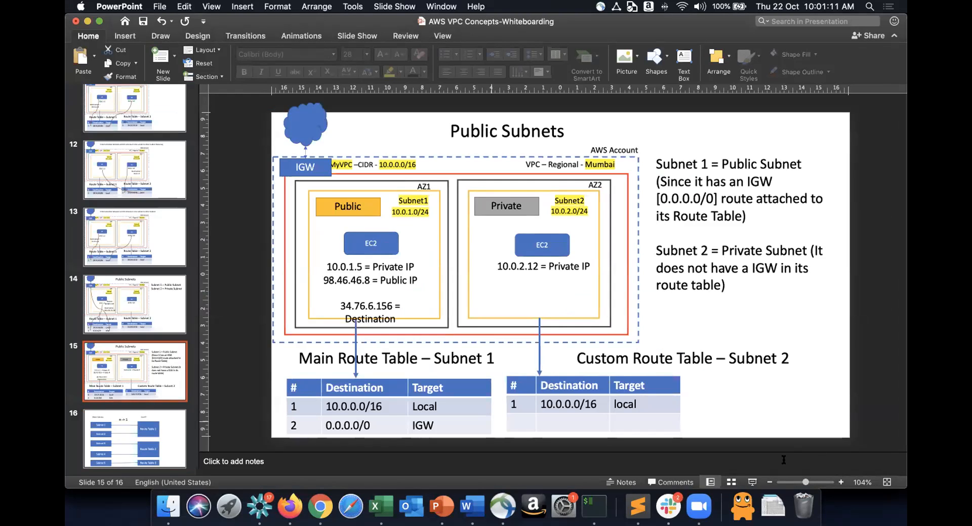
{"action": "left_click", "coordinate": [753, 484]}
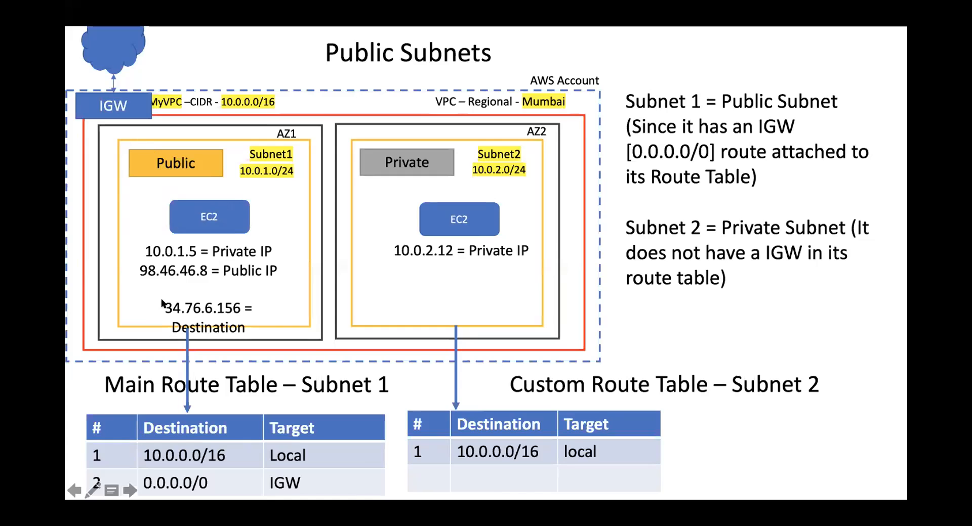
{"action": "key", "text": "Escape"}
{"action": "key", "text": "super+Tab"}
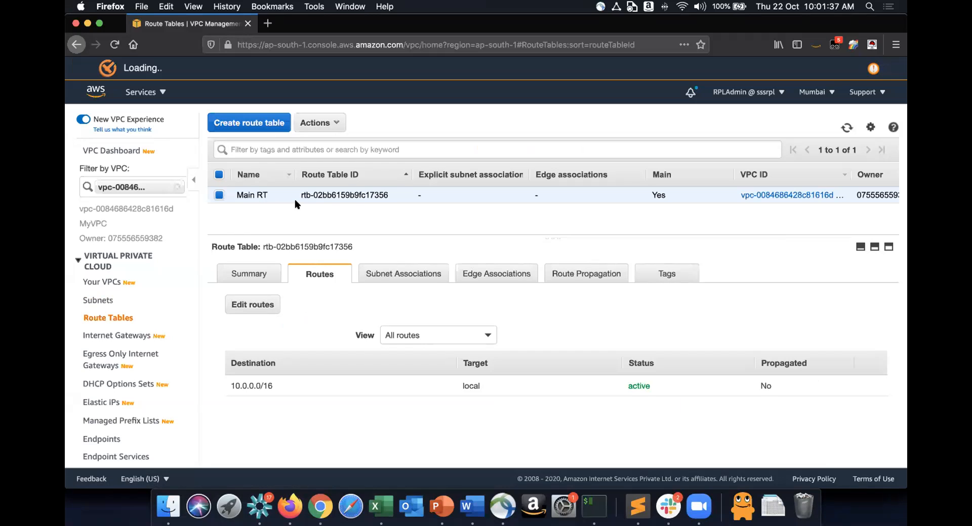
Step: Start a new route table in MyVPC with the name tag "Public Route Table"
{"action": "left_click", "coordinate": [253, 120]}
{"action": "left_click", "coordinate": [265, 194]}
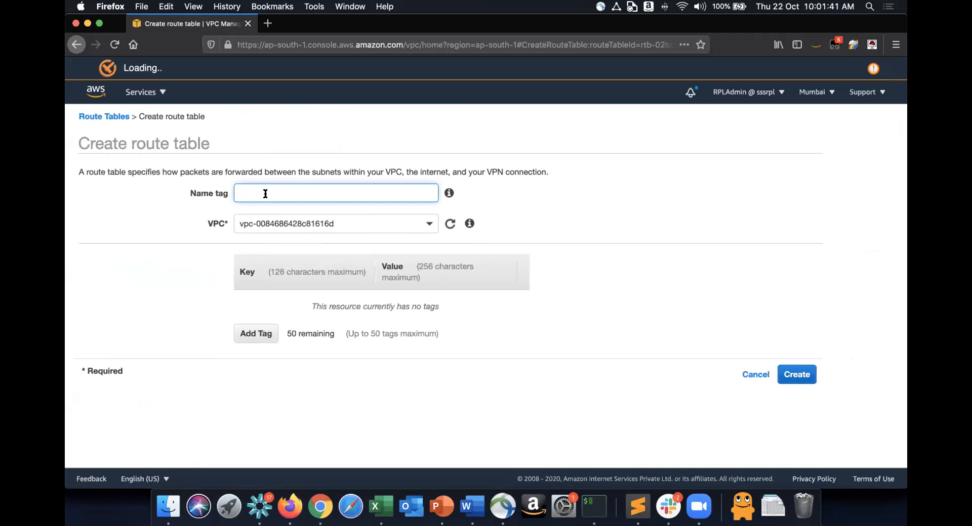
{"action": "type", "text": "Public Route Table"}
Step: Add a tag to the new route table with key Name and value "Public RT"
{"action": "left_click", "coordinate": [249, 342]}
{"action": "type", "text": "Name"}
{"action": "key", "text": "Tab"}
{"action": "type", "text": "Pi"}
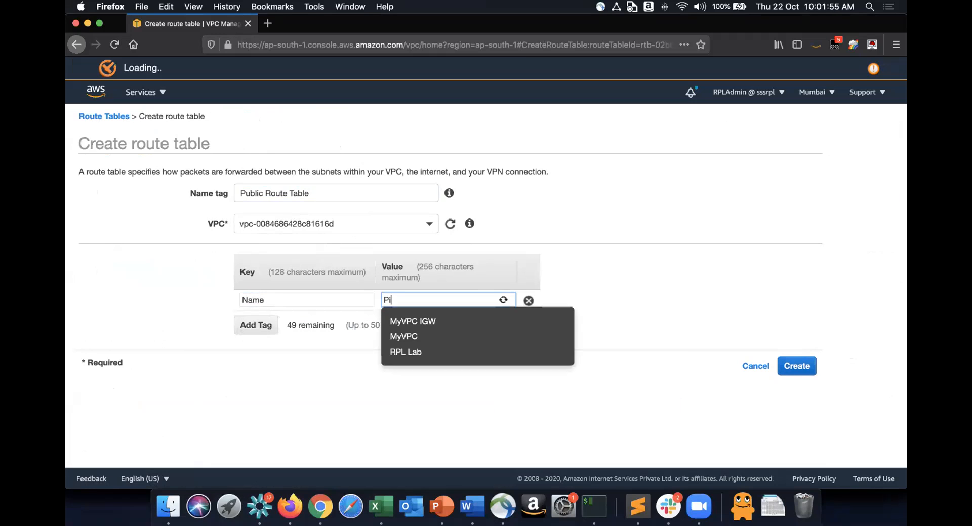
{"action": "type", "text": "ub"}
{"action": "key", "text": "BackSpace"}
{"action": "key", "text": "BackSpace"}
{"action": "key", "text": "BackSpace"}
{"action": "type", "text": "ublic RT"}
Step: Shorten the new route table's name tag to "Public RT" and create the route table
{"action": "left_click", "coordinate": [322, 196]}
{"action": "left_click", "coordinate": [262, 193], "text": "shift"}
{"action": "type", "text": "RT"}
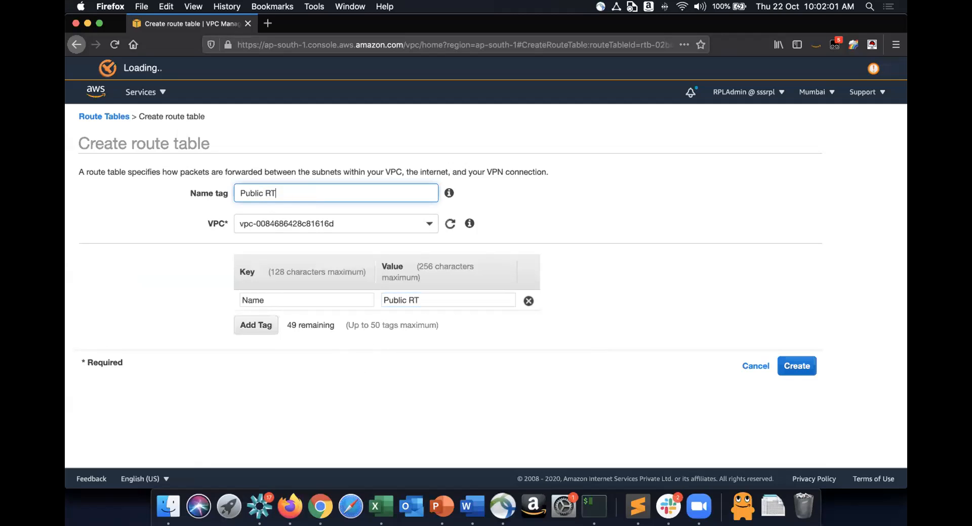
{"action": "left_click", "coordinate": [793, 370]}
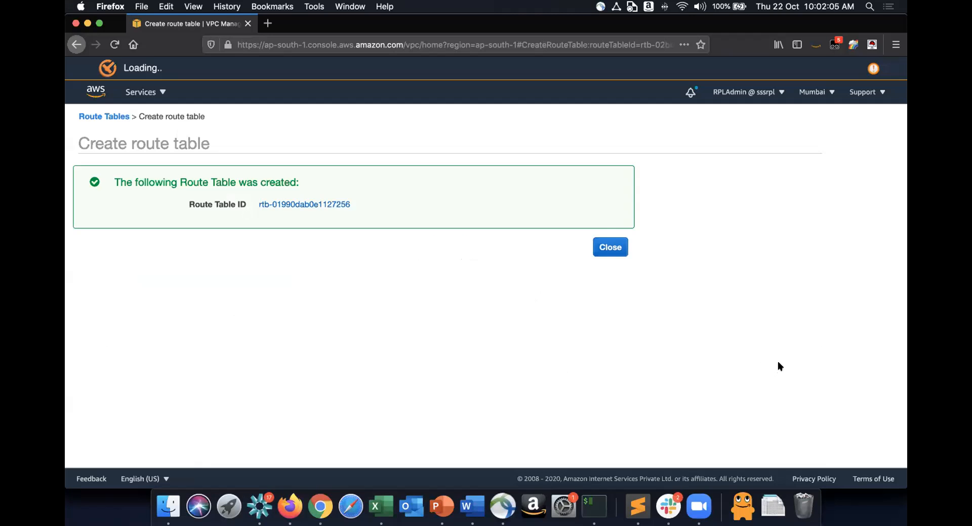
{"action": "left_click", "coordinate": [610, 248]}
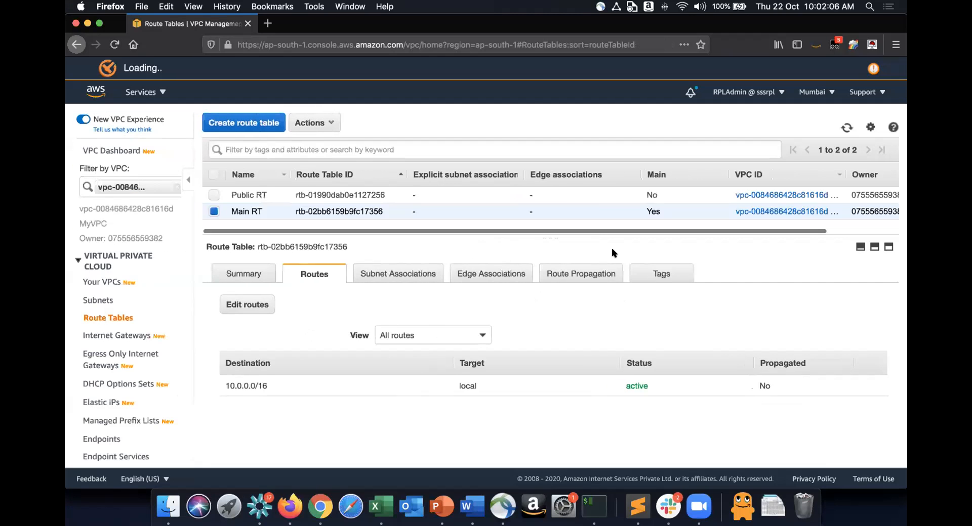
Step: Select the Public RT route table and examine its 10.0.0.0/16 local route
{"action": "left_click", "coordinate": [355, 195]}
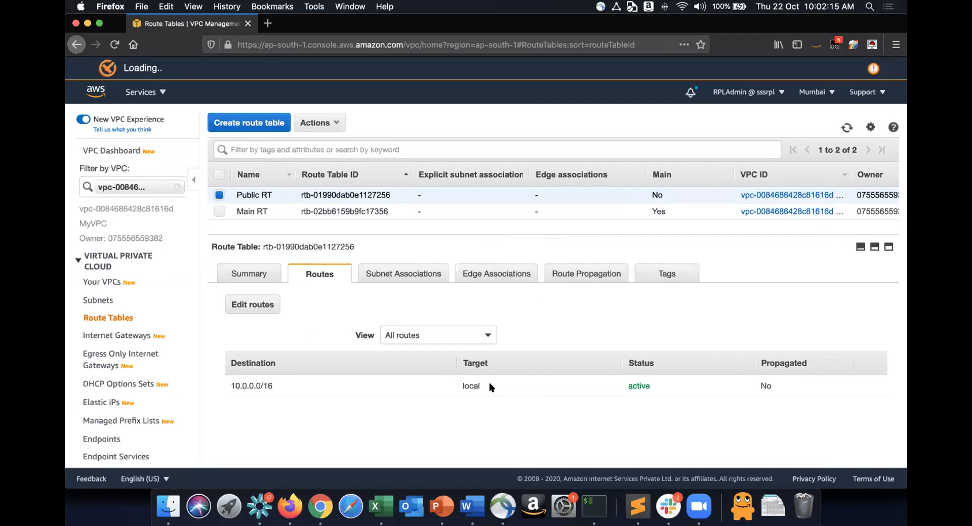
{"action": "left_click_drag", "start_coordinate": [236, 385], "coordinate": [821, 384]}
{"action": "left_click_drag", "start_coordinate": [517, 386], "coordinate": [300, 380]}
{"action": "left_click", "coordinate": [244, 378]}
Step: Check the 0.0.0.0/0 to IGW route on the Public Subnets slide in PowerPoint and return to the VPC console
{"action": "left_click", "coordinate": [263, 306]}
{"action": "key", "text": "super+Tab"}
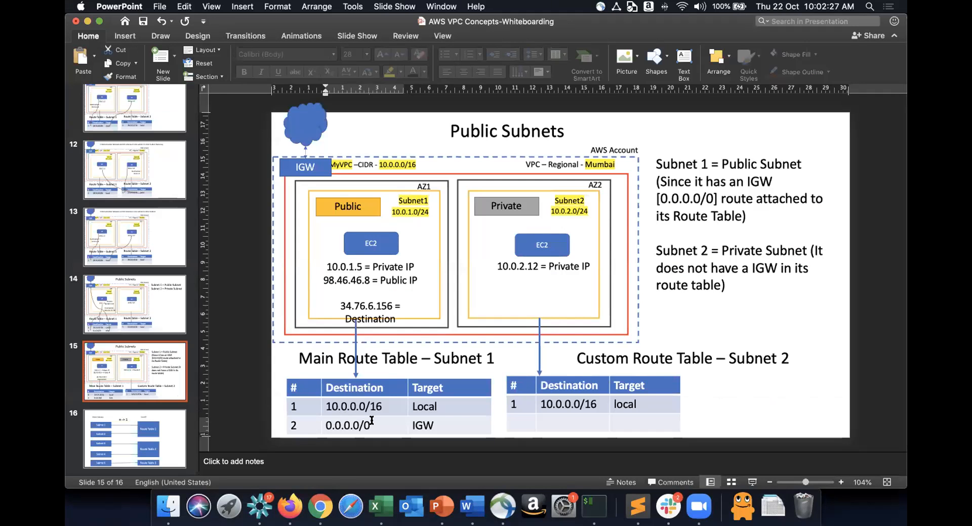
{"action": "left_click", "coordinate": [462, 421]}
{"action": "key", "text": "super+Tab"}
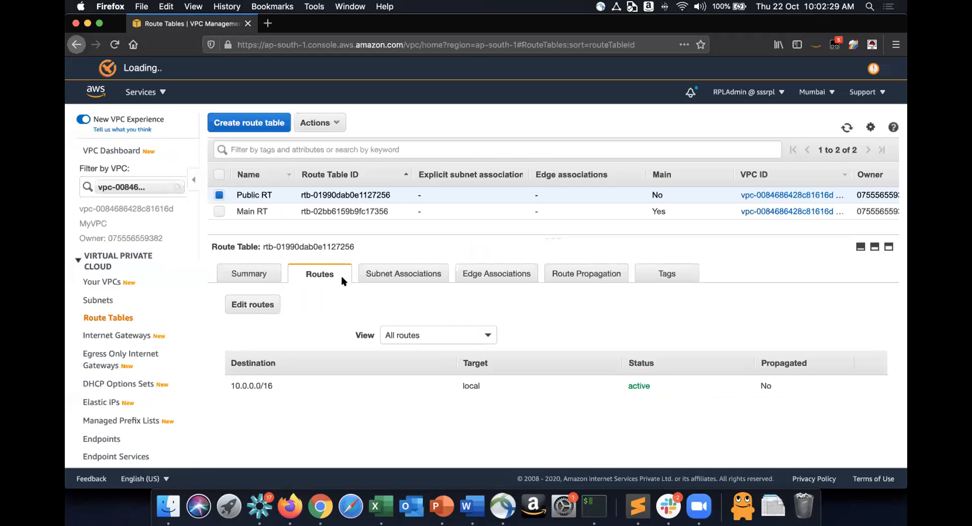
Step: Add a route to the Public RT route table with destination 0.0.0.0/0 and the MyVPC IGW internet gateway as target, and save it
{"action": "left_click", "coordinate": [269, 305]}
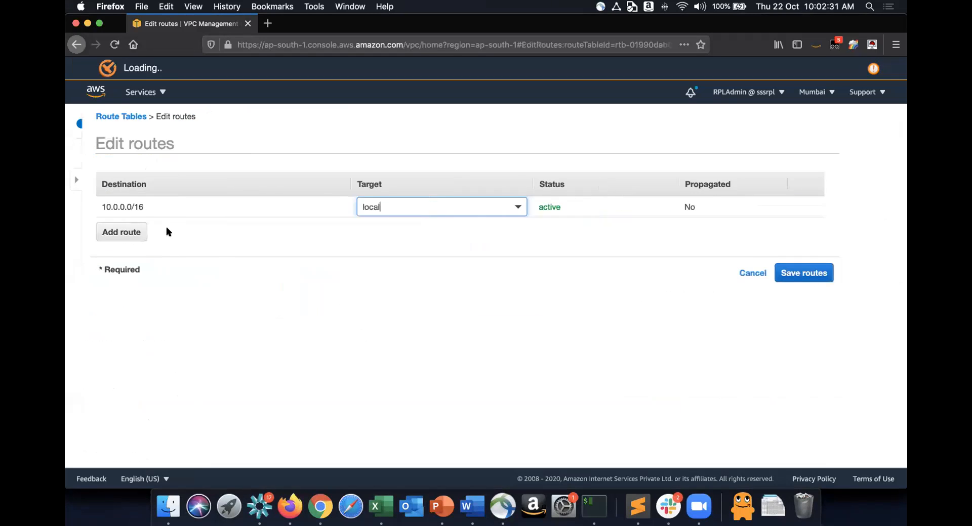
{"action": "left_click", "coordinate": [103, 232]}
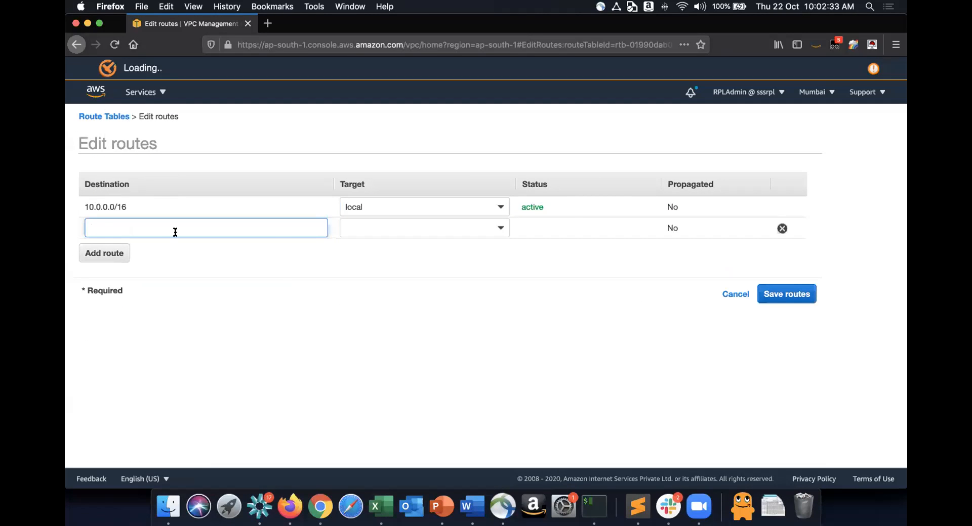
{"action": "type", "text": "0.0.0.0/0"}
{"action": "left_click", "coordinate": [390, 234]}
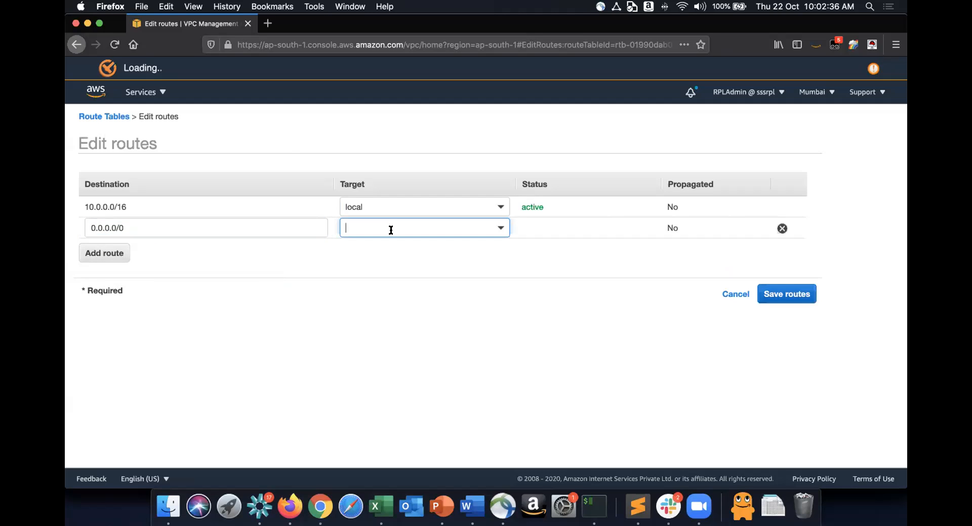
{"action": "left_click", "coordinate": [501, 229]}
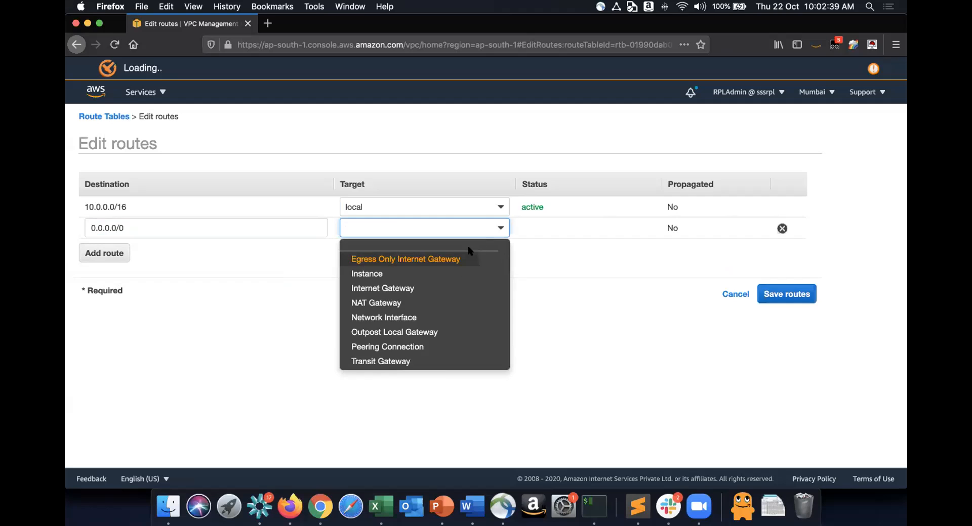
{"action": "scroll", "coordinate": [442, 365], "scroll_direction": "down", "scroll_amount": 1}
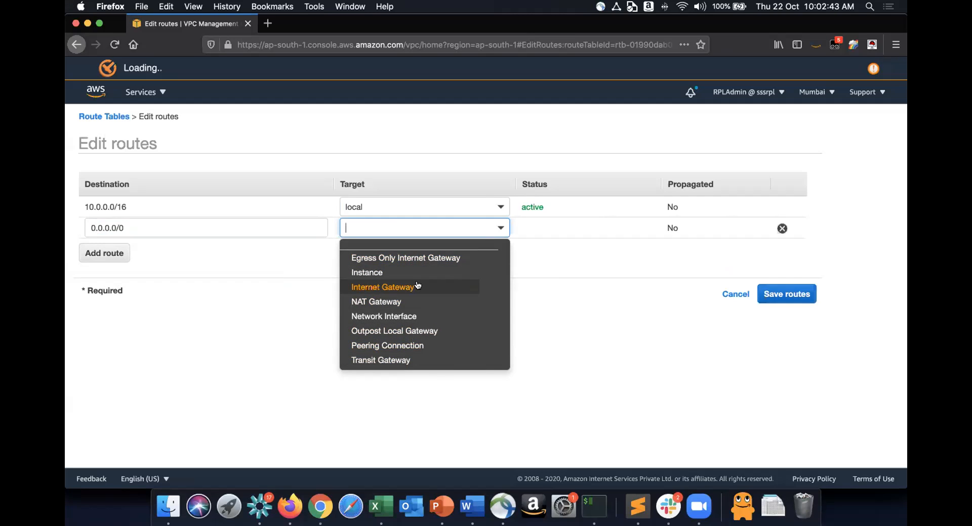
{"action": "left_click", "coordinate": [391, 288]}
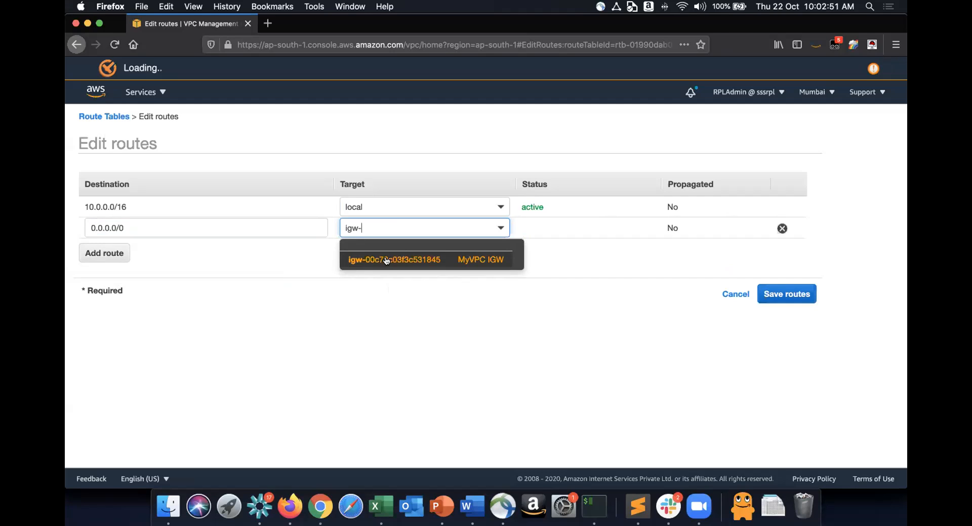
{"action": "left_click", "coordinate": [387, 259]}
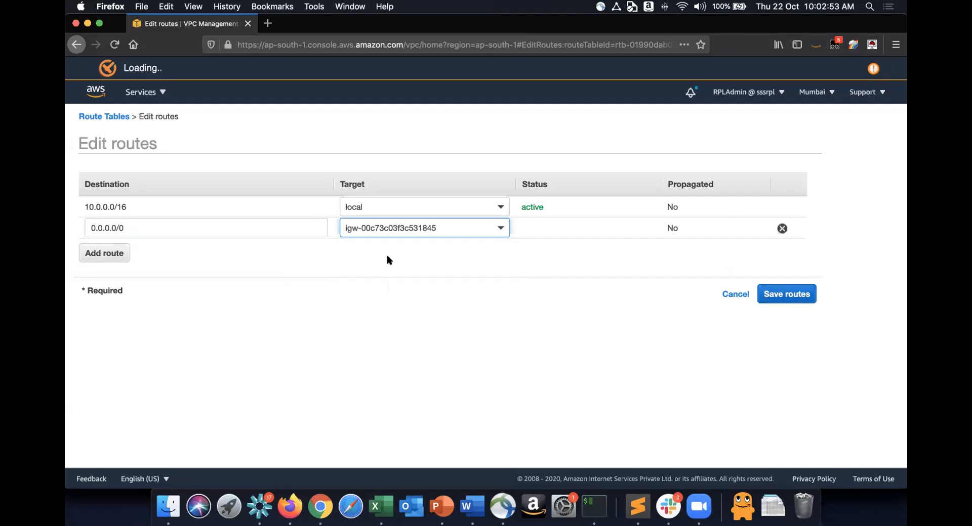
{"action": "left_click", "coordinate": [800, 287]}
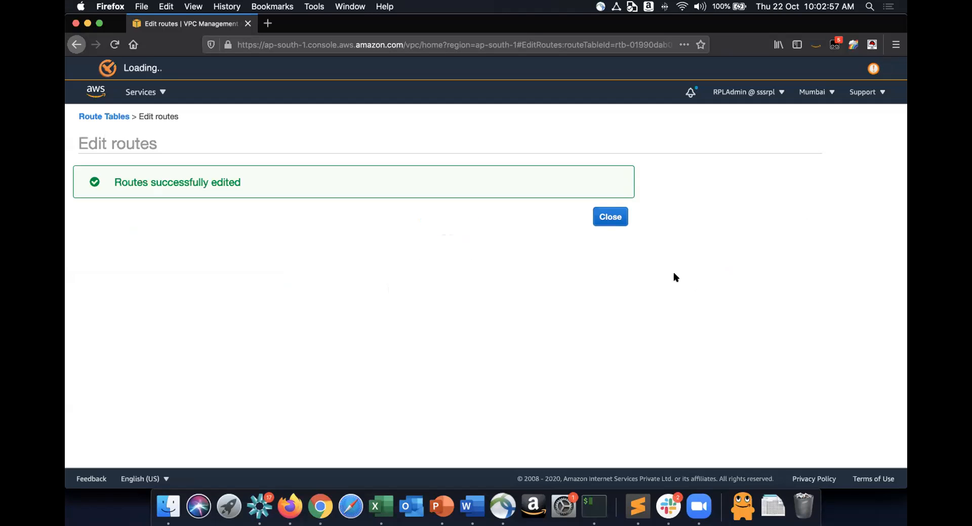
{"action": "left_click", "coordinate": [613, 217]}
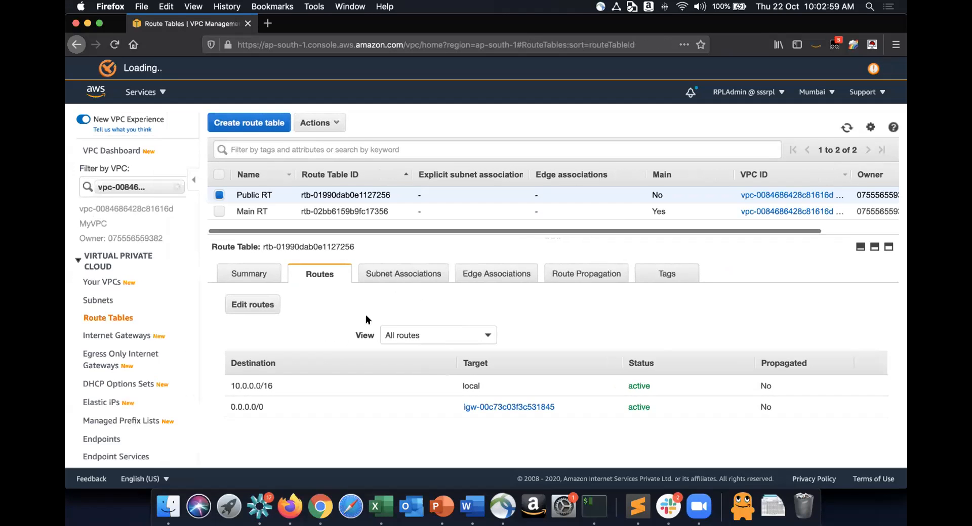
Step: Compare the explicit and implicit subnet associations of the Public RT and Main RT route tables
{"action": "left_click", "coordinate": [400, 276]}
{"action": "scroll", "coordinate": [400, 372], "scroll_direction": "down", "scroll_amount": 3}
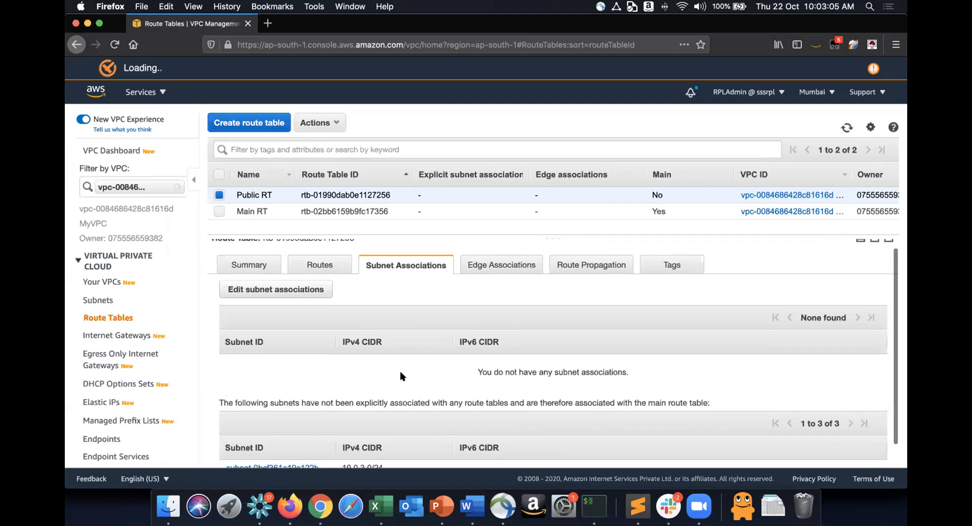
{"action": "scroll", "coordinate": [401, 376], "scroll_direction": "up", "scroll_amount": 2}
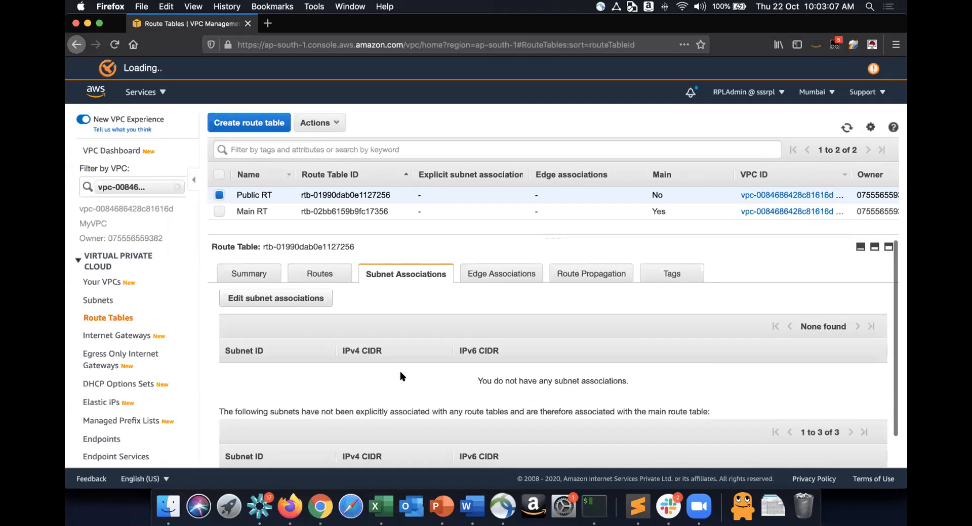
{"action": "scroll", "coordinate": [400, 375], "scroll_direction": "down", "scroll_amount": 2}
{"action": "scroll", "coordinate": [422, 310], "scroll_direction": "up", "scroll_amount": 2}
{"action": "left_click", "coordinate": [437, 204]}
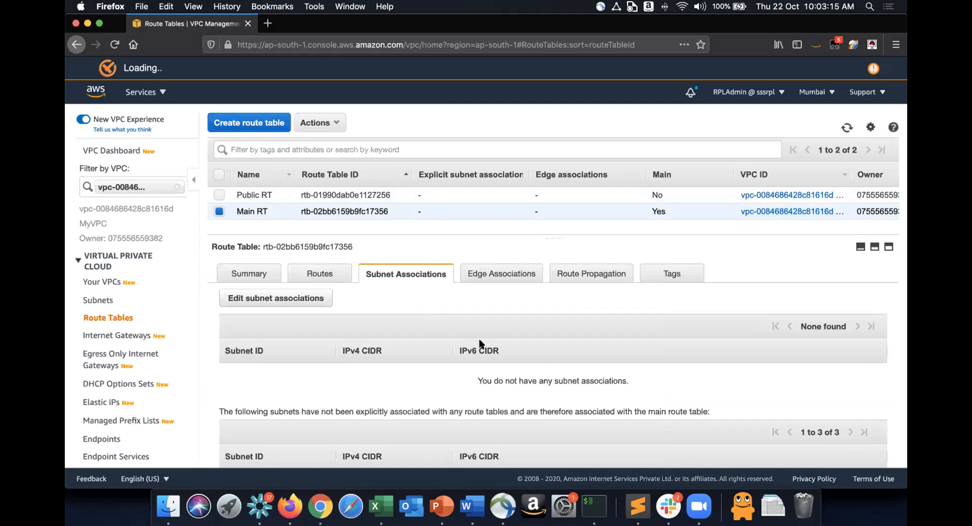
{"action": "scroll", "coordinate": [509, 395], "scroll_direction": "down", "scroll_amount": 2}
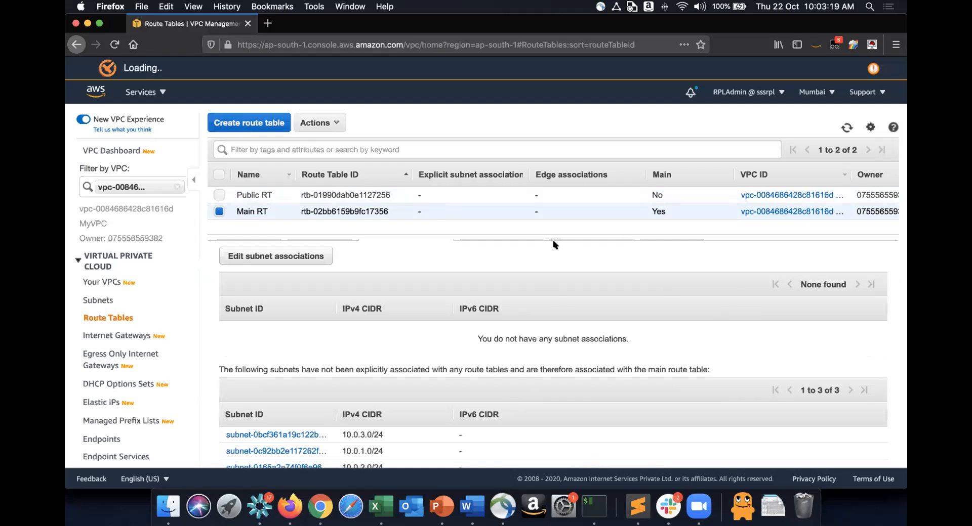
{"action": "left_click_drag", "start_coordinate": [554, 238], "coordinate": [564, 142]}
{"action": "scroll", "coordinate": [532, 322], "scroll_direction": "down", "scroll_amount": 1}
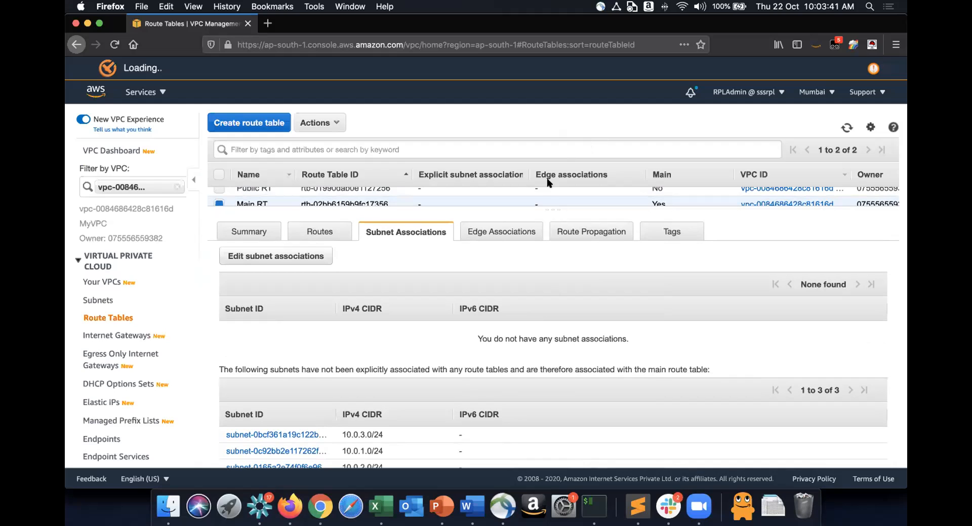
{"action": "left_click_drag", "start_coordinate": [552, 209], "coordinate": [560, 332]}
Step: Select Public RT and check Subnet1's CIDR against the Public Subnets slide in PowerPoint, returning to the VPC console
{"action": "left_click", "coordinate": [445, 191]}
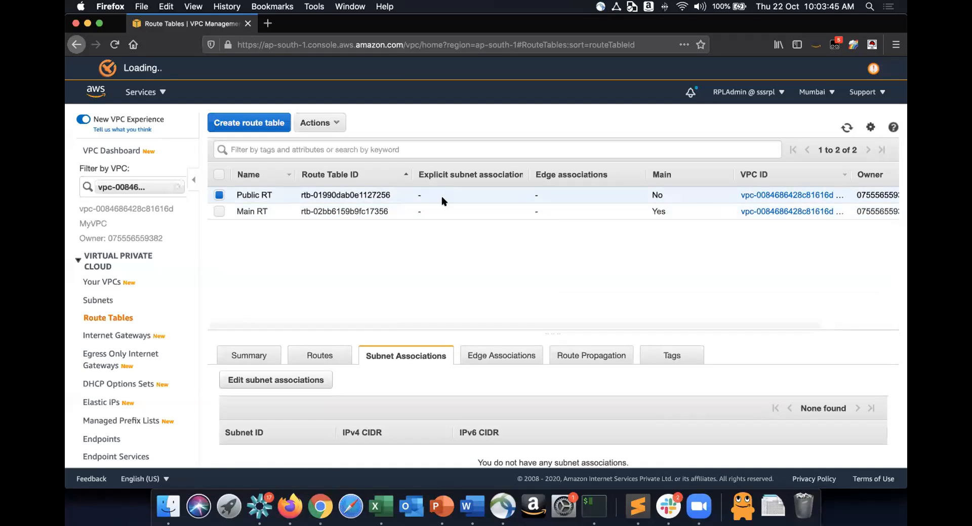
{"action": "left_click_drag", "start_coordinate": [413, 329], "coordinate": [430, 236]}
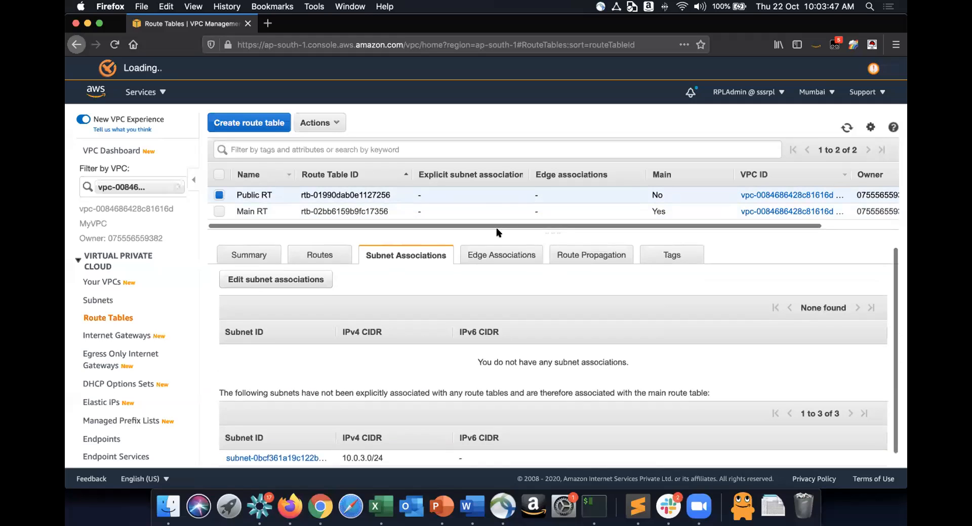
{"action": "scroll", "coordinate": [398, 390], "scroll_direction": "down", "scroll_amount": 1}
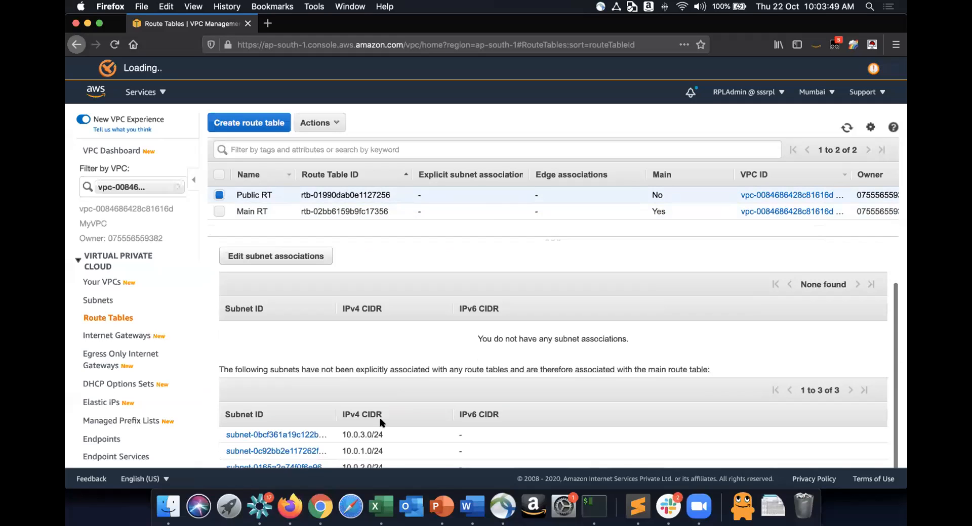
{"action": "key", "text": "super+Tab"}
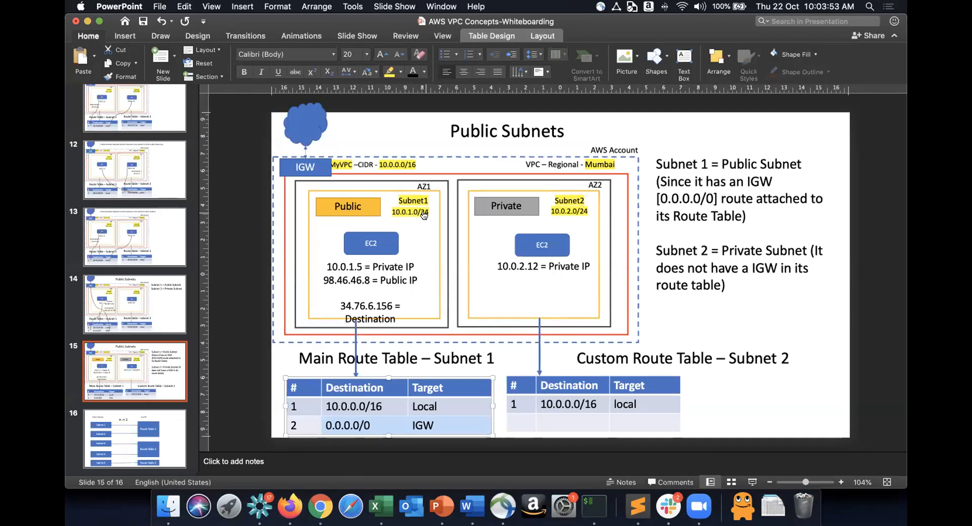
{"action": "key", "text": "super+Tab"}
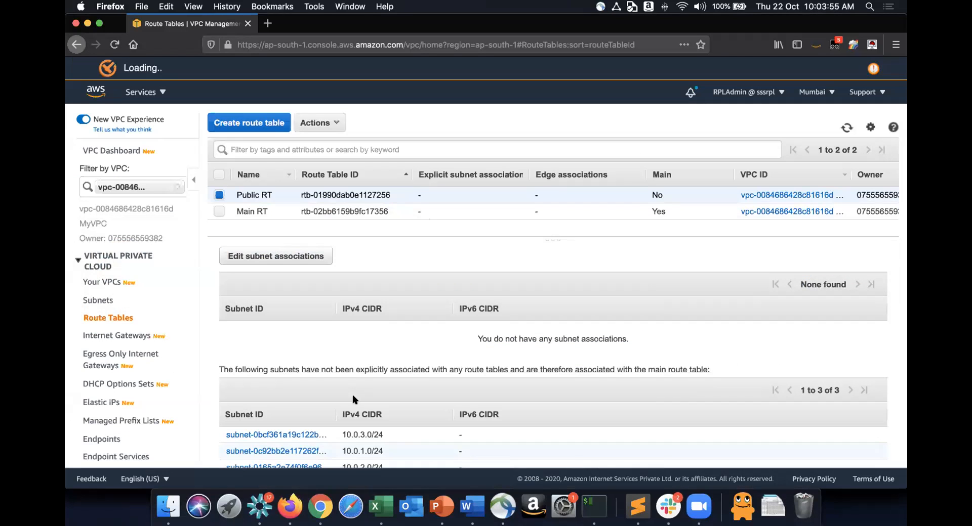
Step: Associate Subnet1 (10.0.1.0/24) with the Public RT route table and save the association
{"action": "left_click_drag", "start_coordinate": [343, 450], "coordinate": [387, 450]}
{"action": "left_click", "coordinate": [387, 449]}
{"action": "left_click", "coordinate": [275, 257]}
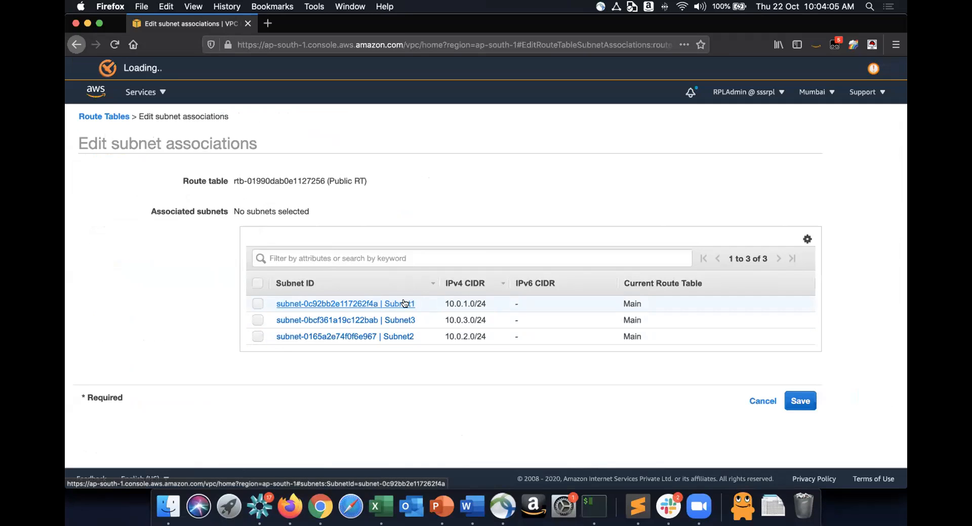
{"action": "left_click", "coordinate": [253, 304]}
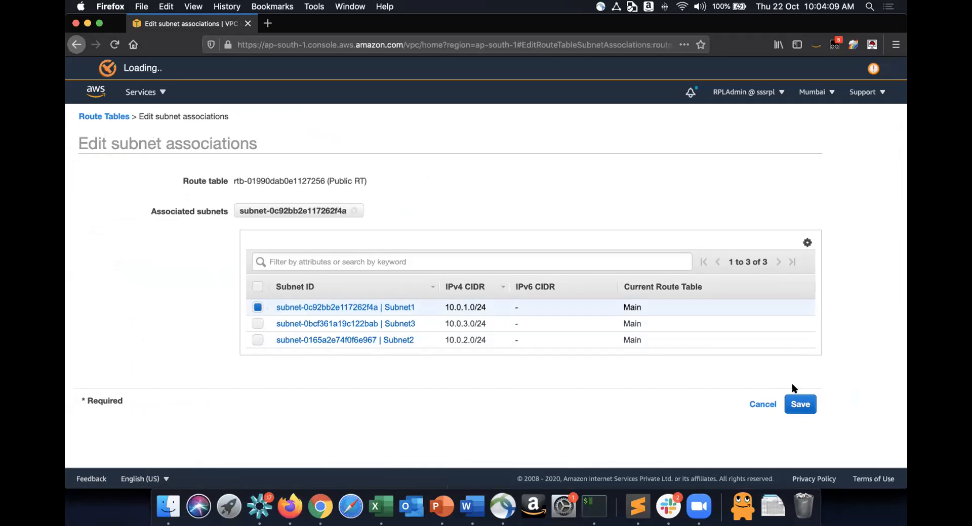
{"action": "left_click", "coordinate": [800, 405]}
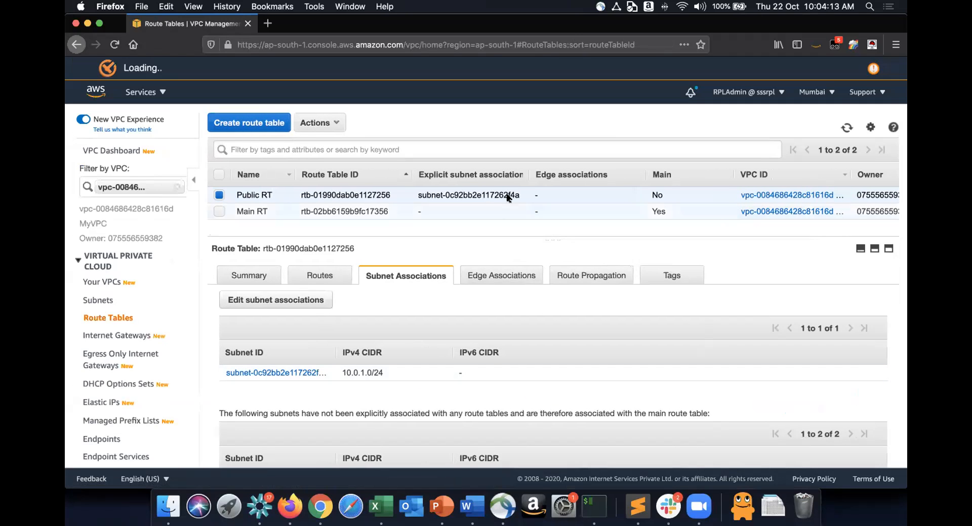
Step: Examine the explicit subnet association of Public RT and the subnets left on Main RT, ending with Public RT selected
{"action": "left_click_drag", "start_coordinate": [456, 195], "coordinate": [480, 195]}
{"action": "left_click", "coordinate": [481, 195]}
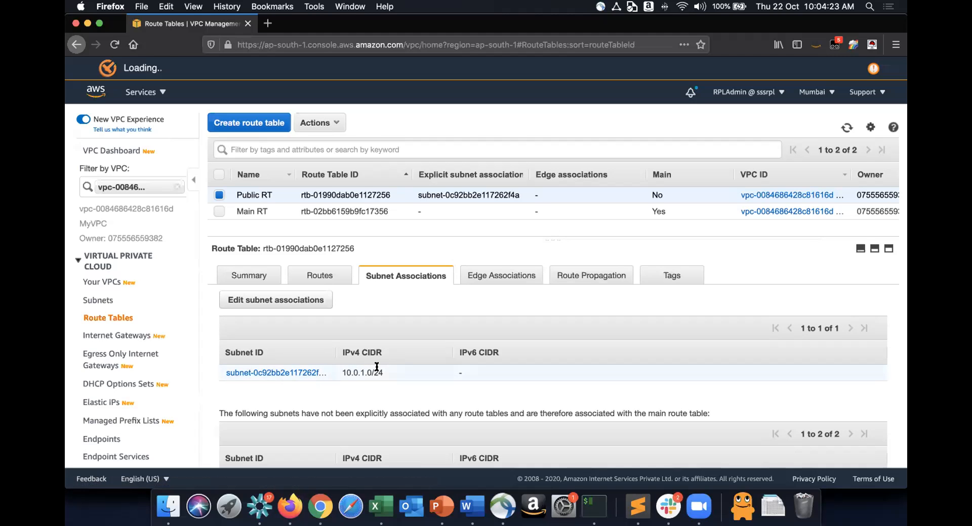
{"action": "scroll", "coordinate": [408, 355], "scroll_direction": "down", "scroll_amount": 2}
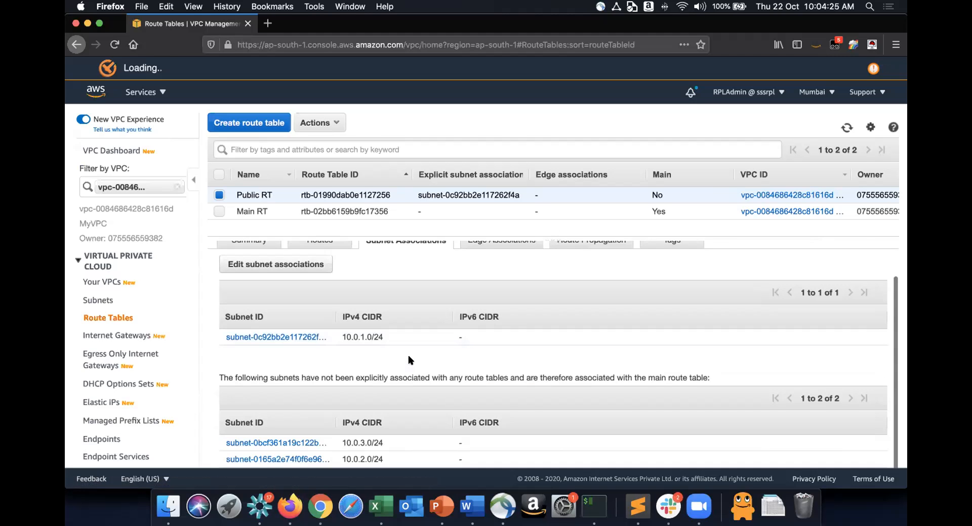
{"action": "scroll", "coordinate": [408, 356], "scroll_direction": "up", "scroll_amount": 2}
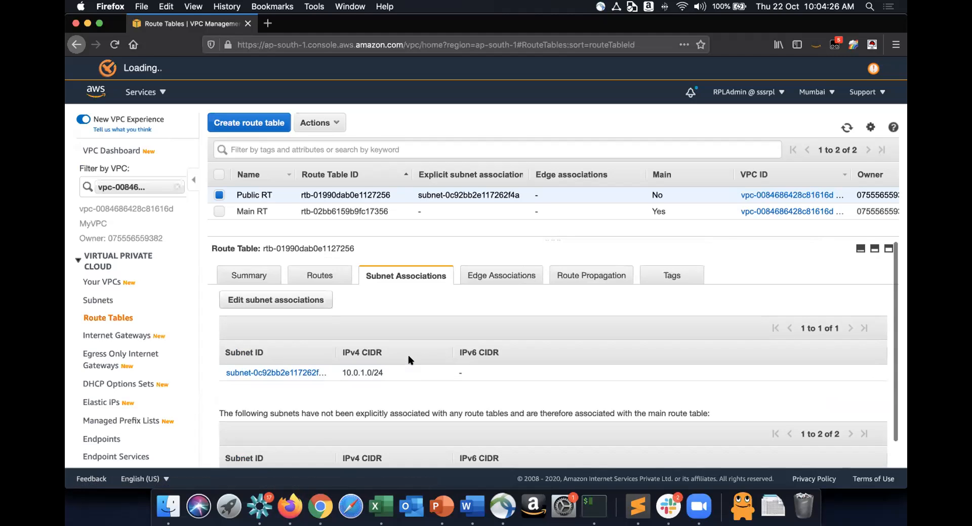
{"action": "left_click", "coordinate": [472, 210]}
{"action": "scroll", "coordinate": [475, 408], "scroll_direction": "down", "scroll_amount": 2}
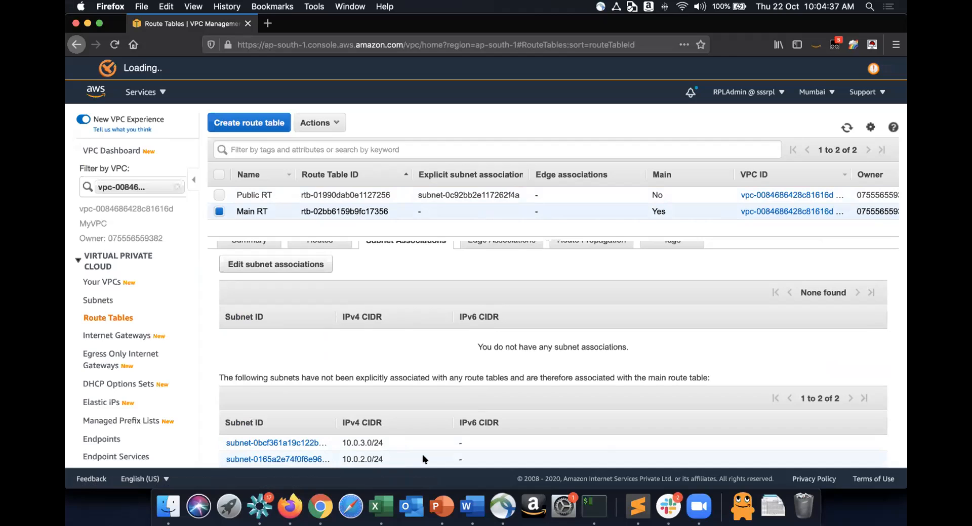
{"action": "scroll", "coordinate": [423, 459], "scroll_direction": "up", "scroll_amount": 2}
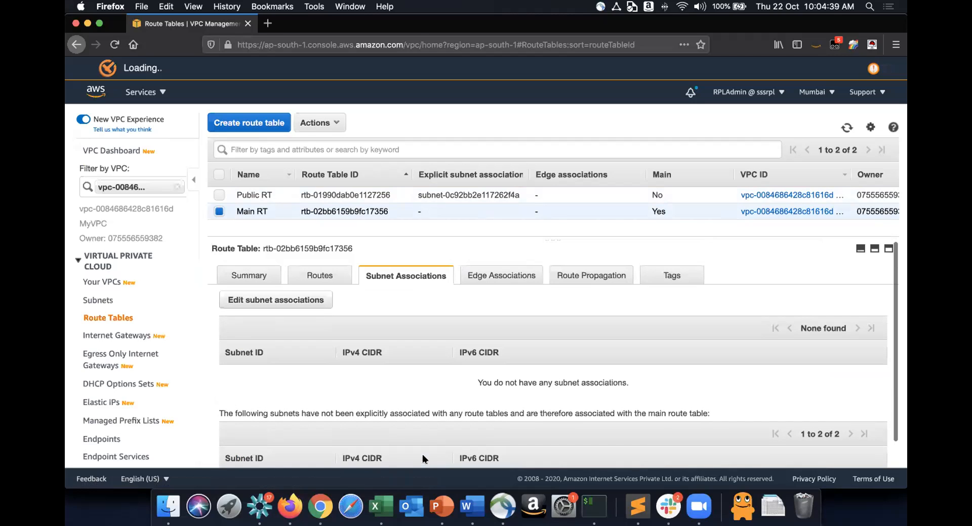
{"action": "left_click", "coordinate": [445, 195]}
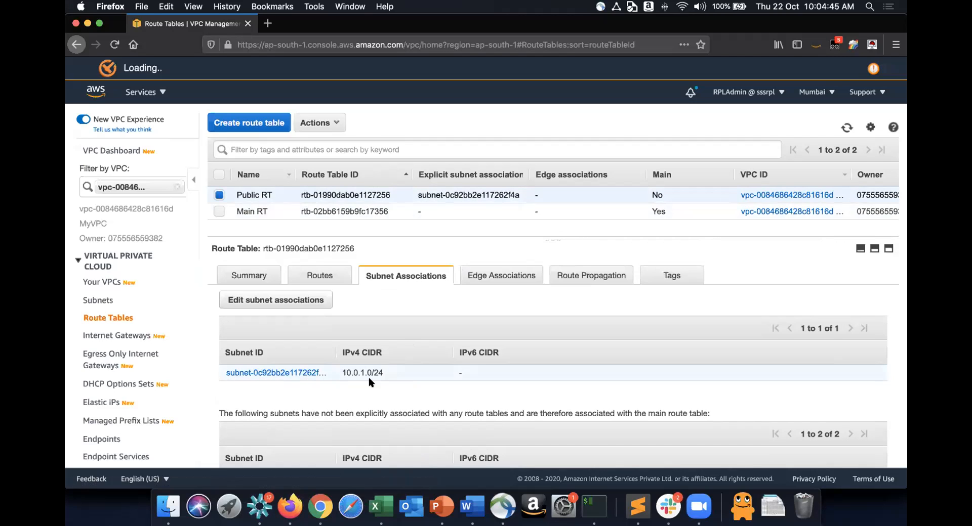
Step: Check the Public Subnets slide in PowerPoint, return to the VPC console, and review Main RT's subnet associations and routes
{"action": "key", "text": "super+Tab"}
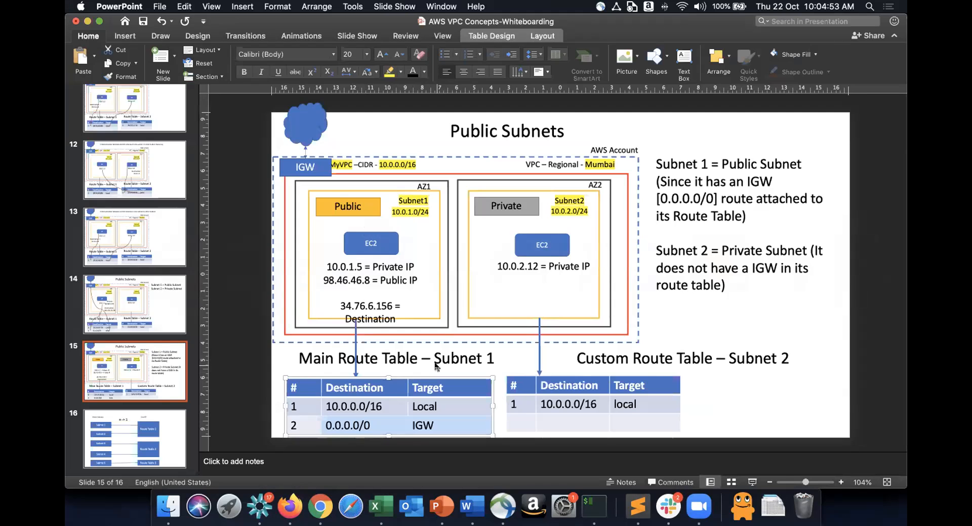
{"action": "key", "text": "super+Tab"}
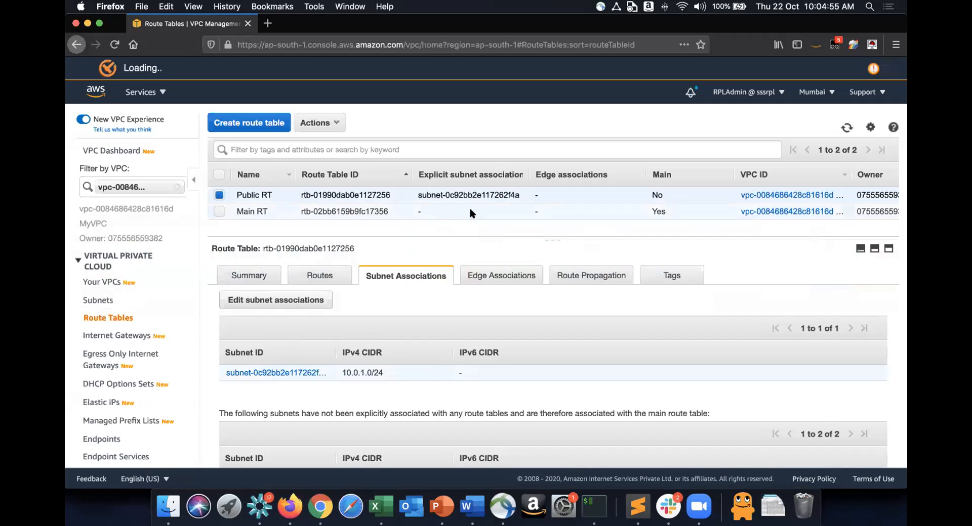
{"action": "left_click", "coordinate": [470, 210]}
{"action": "scroll", "coordinate": [494, 394], "scroll_direction": "down", "scroll_amount": 2}
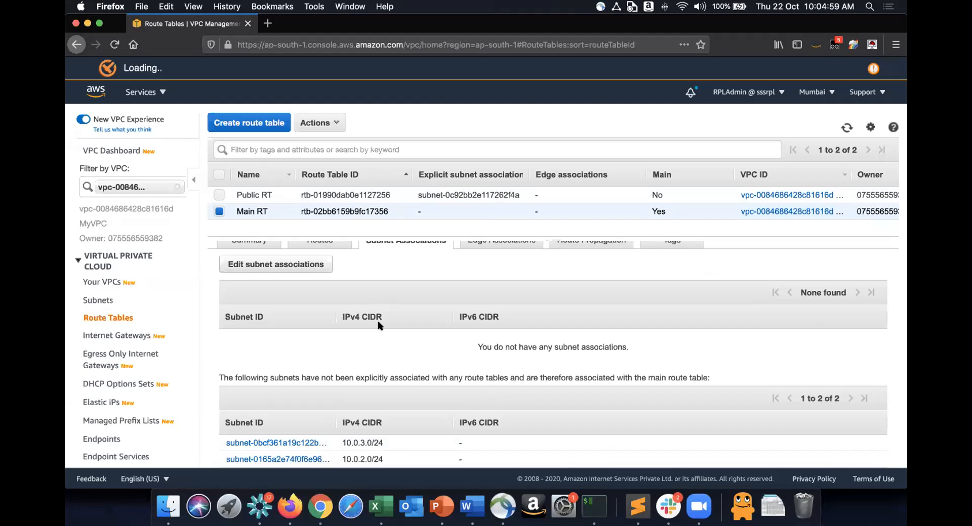
{"action": "scroll", "coordinate": [378, 326], "scroll_direction": "up", "scroll_amount": 2}
{"action": "left_click", "coordinate": [324, 274]}
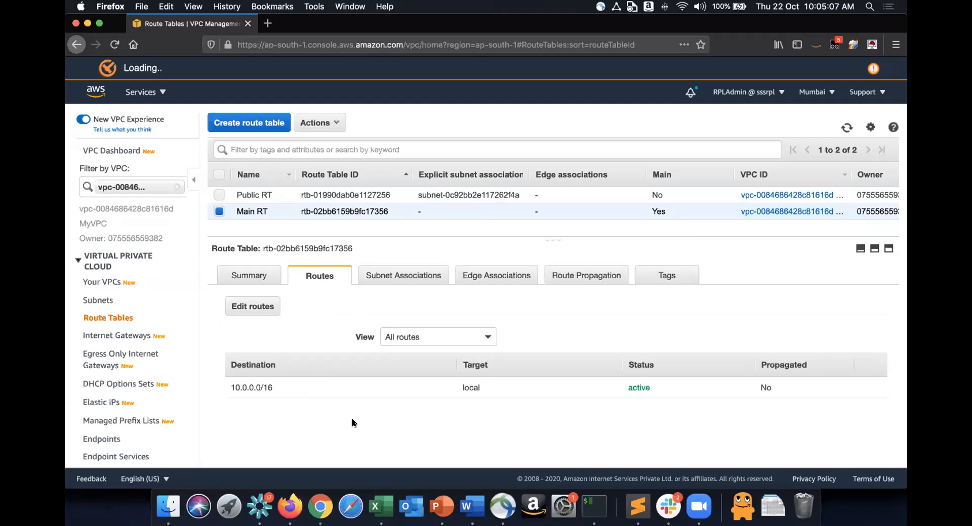
Step: Create a new route table in the same VPC with the name tag "Private RT"
{"action": "left_click", "coordinate": [263, 121]}
{"action": "left_click", "coordinate": [284, 193]}
{"action": "type", "text": "Private"}
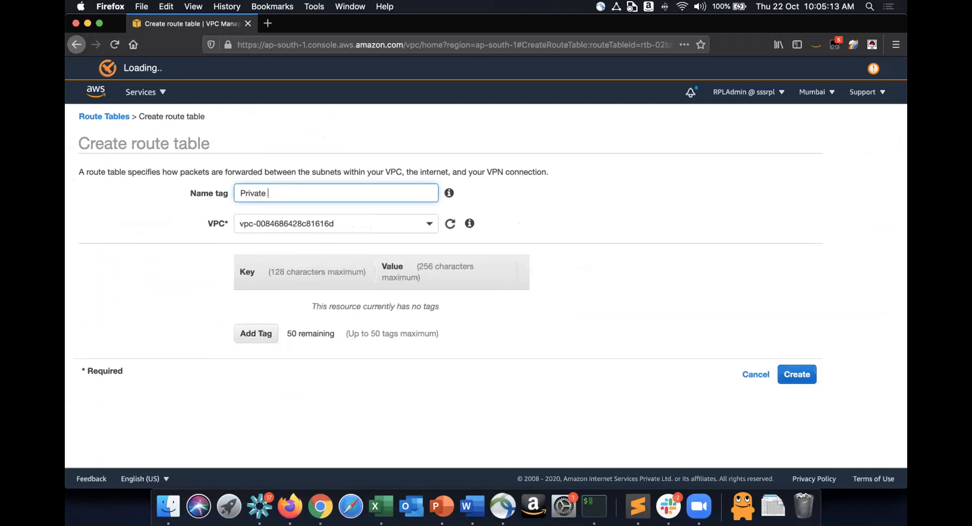
{"action": "type", "text": " RT"}
{"action": "left_click", "coordinate": [798, 375]}
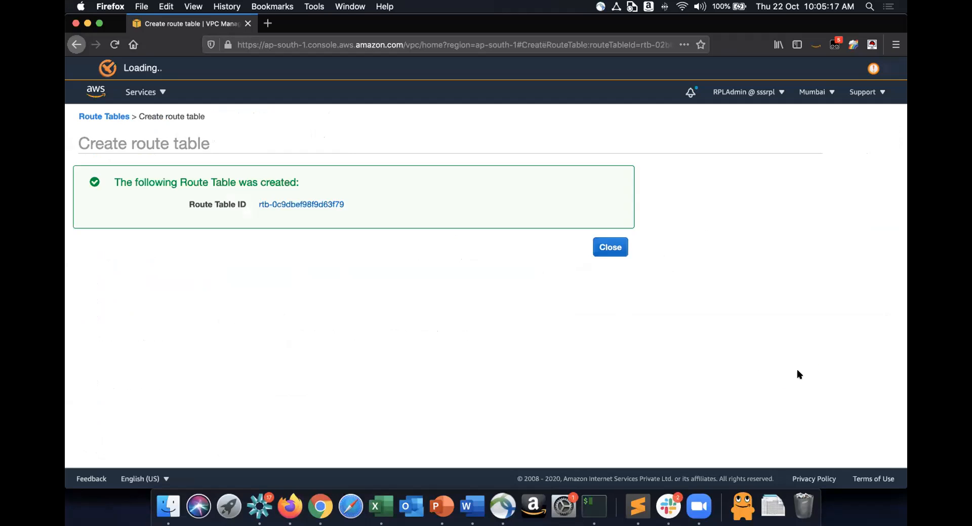
{"action": "left_click", "coordinate": [625, 252]}
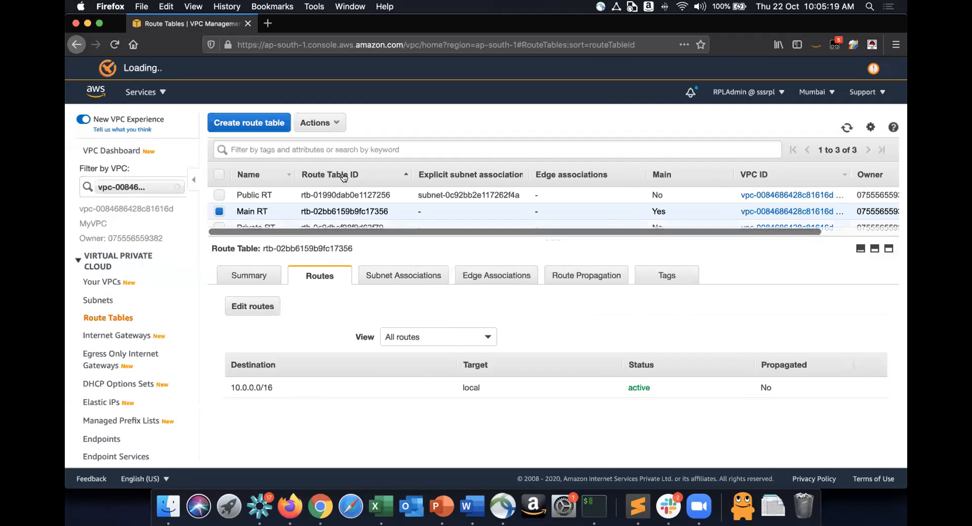
Step: Associate Subnet2 (10.0.2.0/24) and Subnet3 (10.0.3.0/24) with the Private RT route table and save the association
{"action": "left_click", "coordinate": [351, 223]}
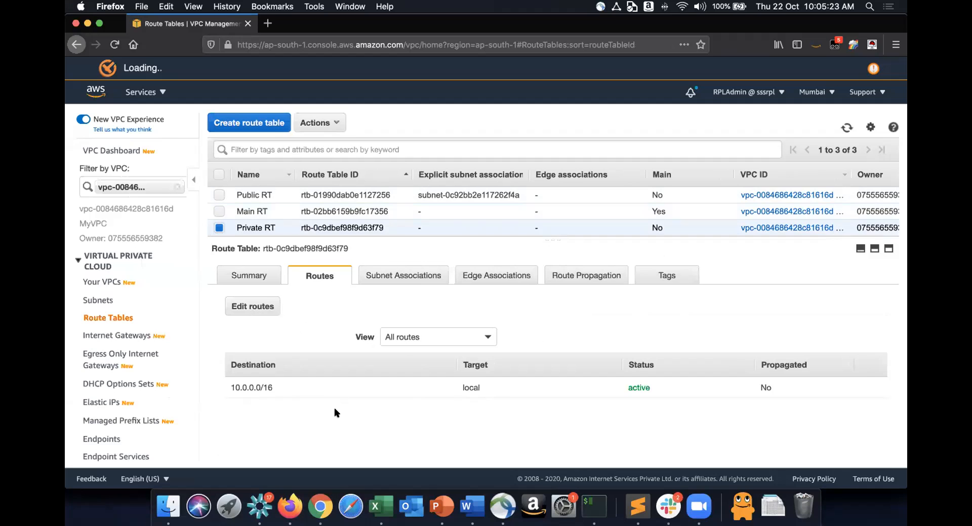
{"action": "left_click", "coordinate": [385, 283]}
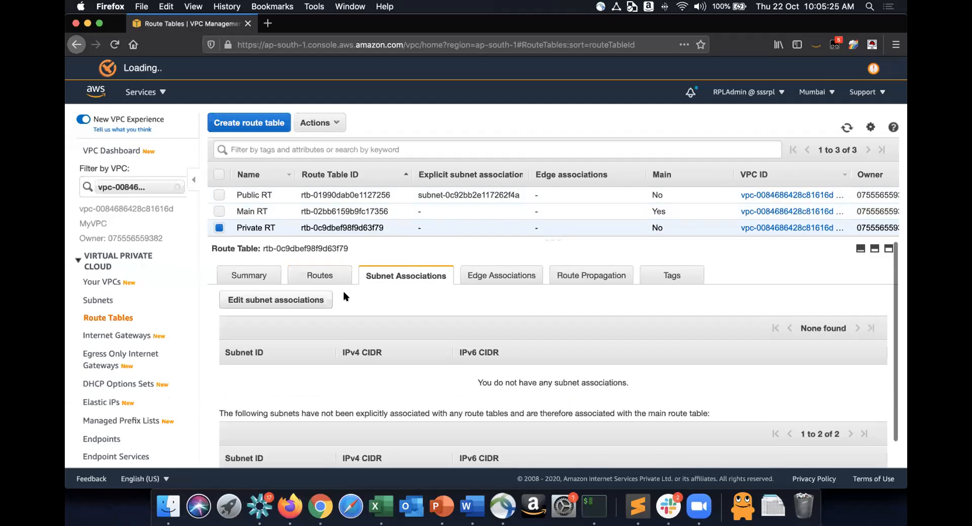
{"action": "left_click", "coordinate": [306, 303]}
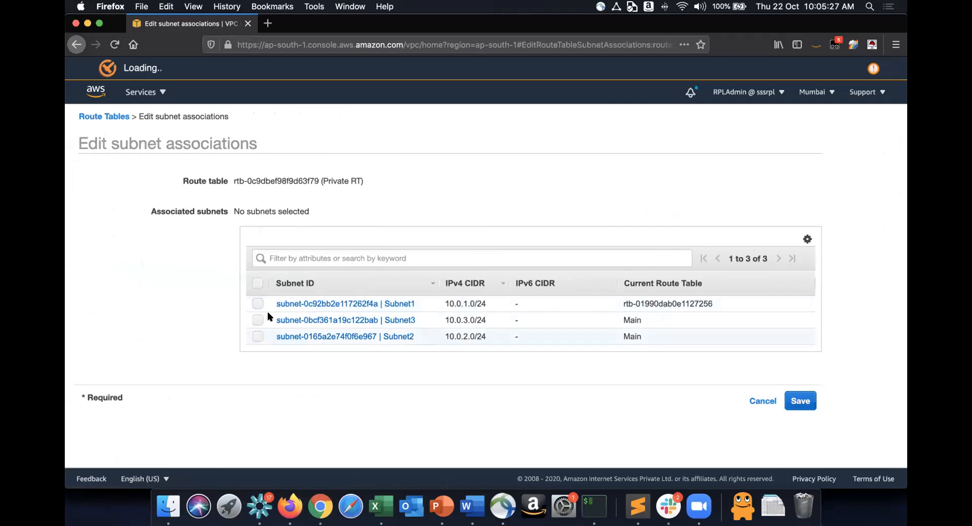
{"action": "left_click", "coordinate": [259, 336]}
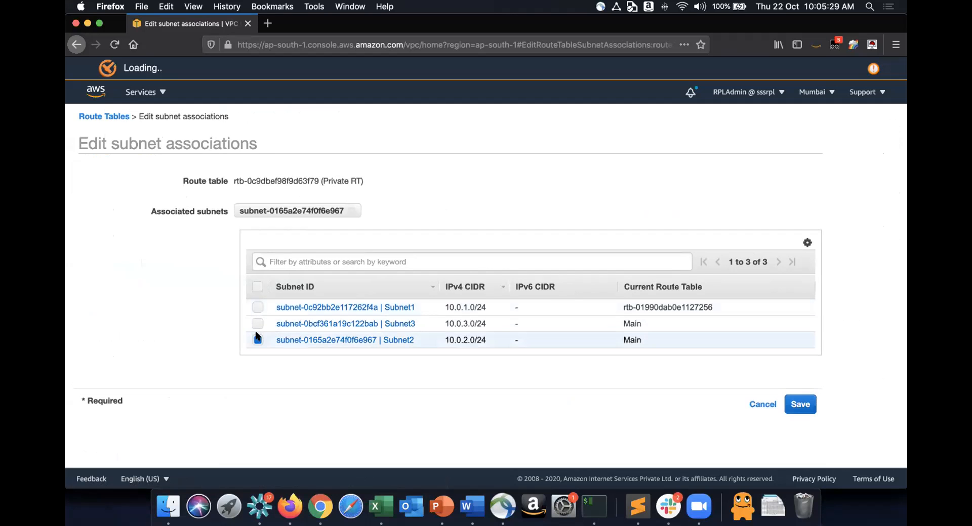
{"action": "left_click", "coordinate": [257, 324]}
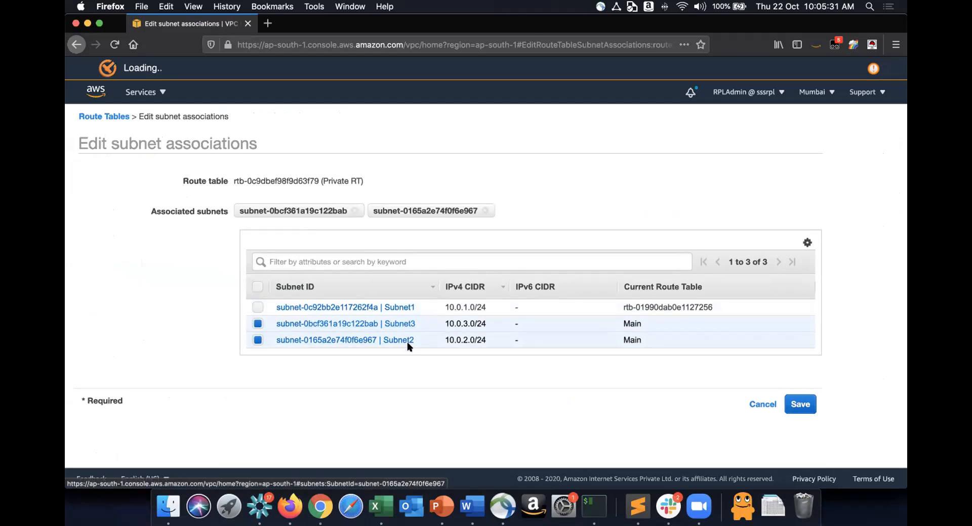
{"action": "left_click", "coordinate": [802, 401]}
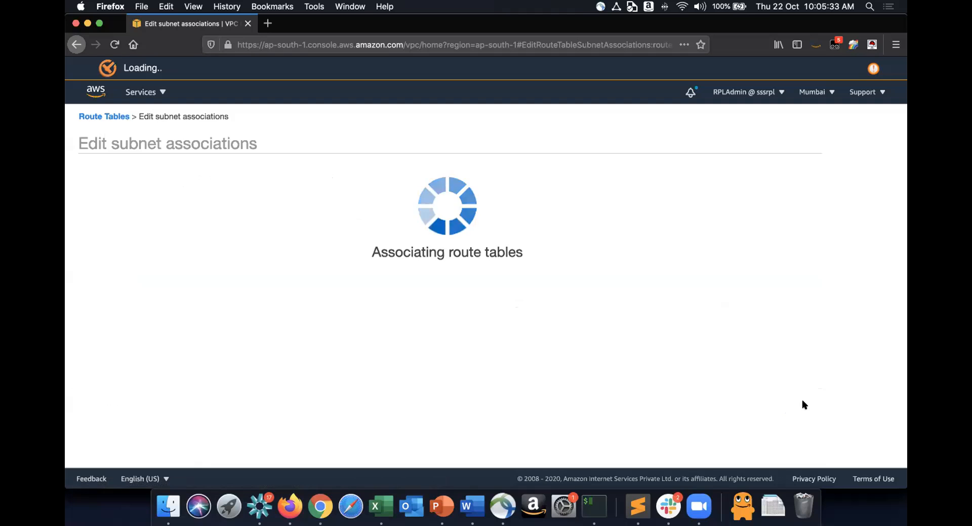
Step: Review the explicit and unassociated subnet lists of Private RT, Main RT and Public RT
{"action": "scroll", "coordinate": [802, 401], "scroll_direction": "down", "scroll_amount": 2}
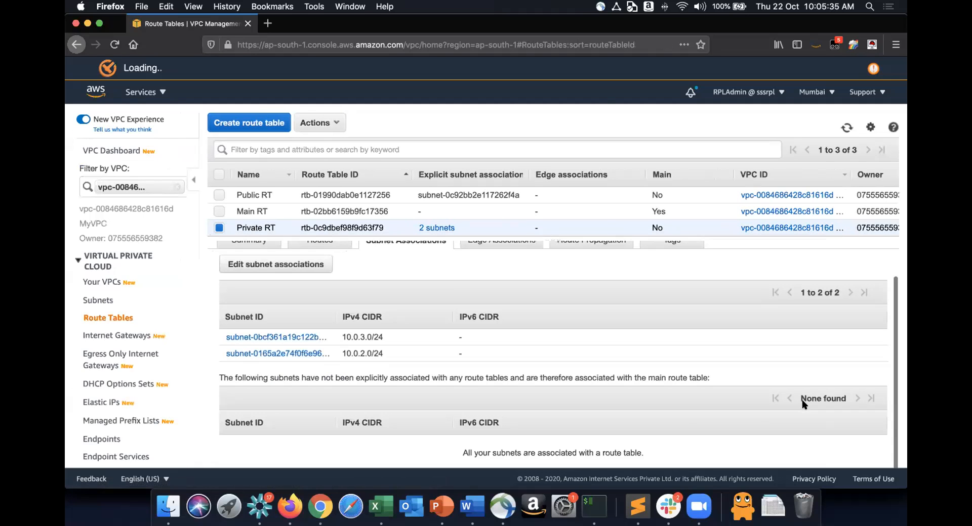
{"action": "scroll", "coordinate": [802, 401], "scroll_direction": "up", "scroll_amount": 2}
{"action": "mouse_move", "coordinate": [442, 230]}
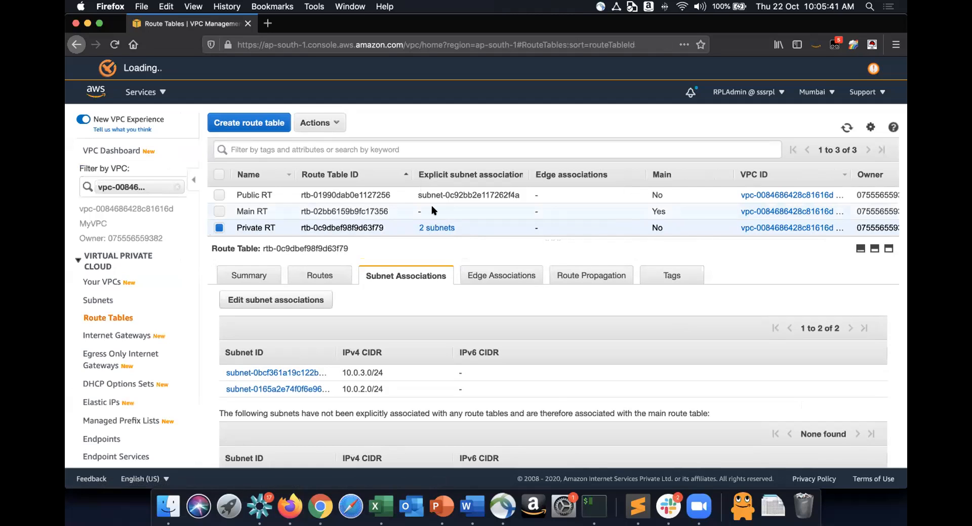
{"action": "left_click", "coordinate": [431, 210]}
{"action": "scroll", "coordinate": [450, 373], "scroll_direction": "down", "scroll_amount": 1}
{"action": "scroll", "coordinate": [450, 372], "scroll_direction": "up", "scroll_amount": 1}
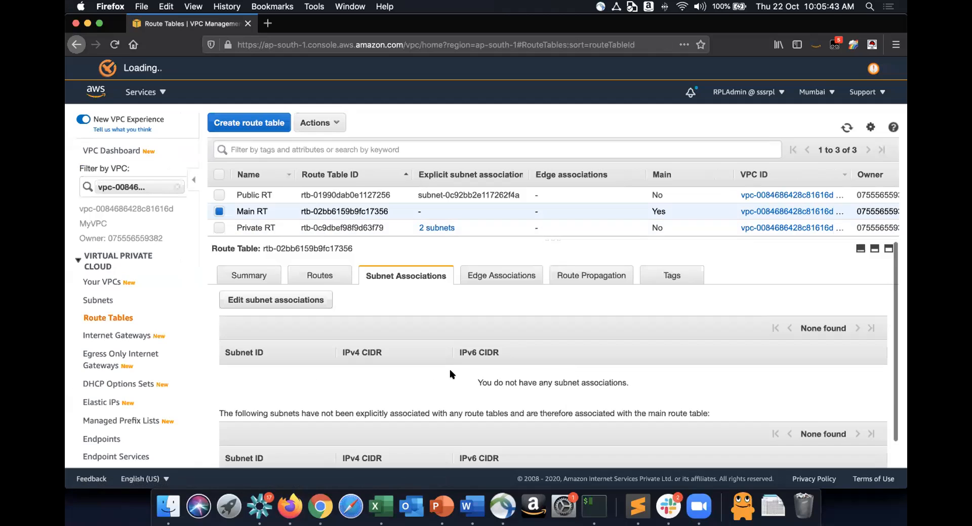
{"action": "scroll", "coordinate": [450, 372], "scroll_direction": "down", "scroll_amount": 1}
{"action": "scroll", "coordinate": [451, 372], "scroll_direction": "up", "scroll_amount": 1}
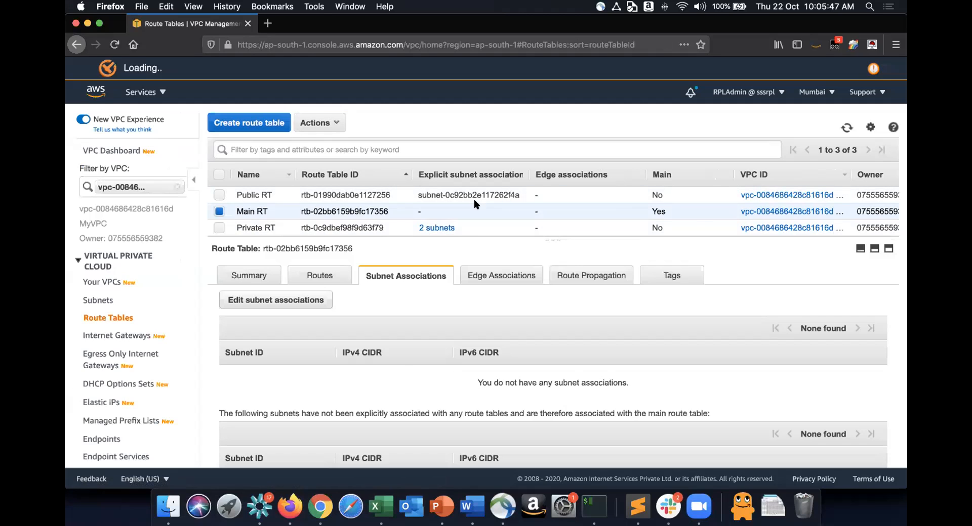
{"action": "scroll", "coordinate": [410, 354], "scroll_direction": "down", "scroll_amount": 1}
{"action": "scroll", "coordinate": [415, 329], "scroll_direction": "up", "scroll_amount": 1}
{"action": "scroll", "coordinate": [415, 329], "scroll_direction": "down", "scroll_amount": 1}
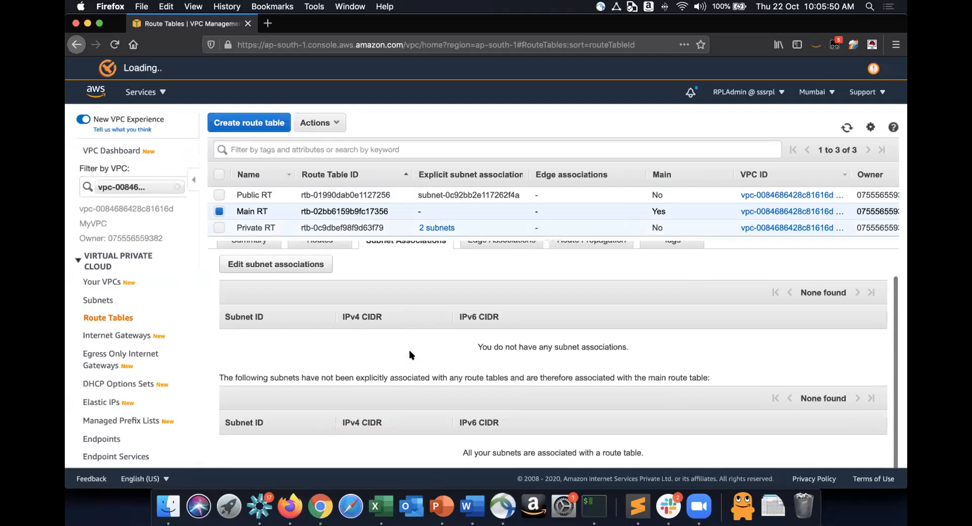
{"action": "left_click", "coordinate": [453, 192]}
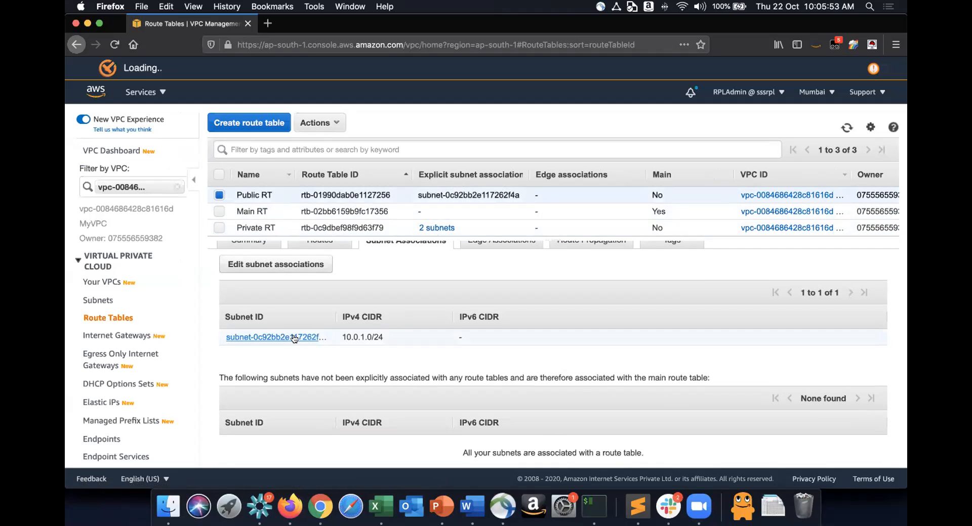
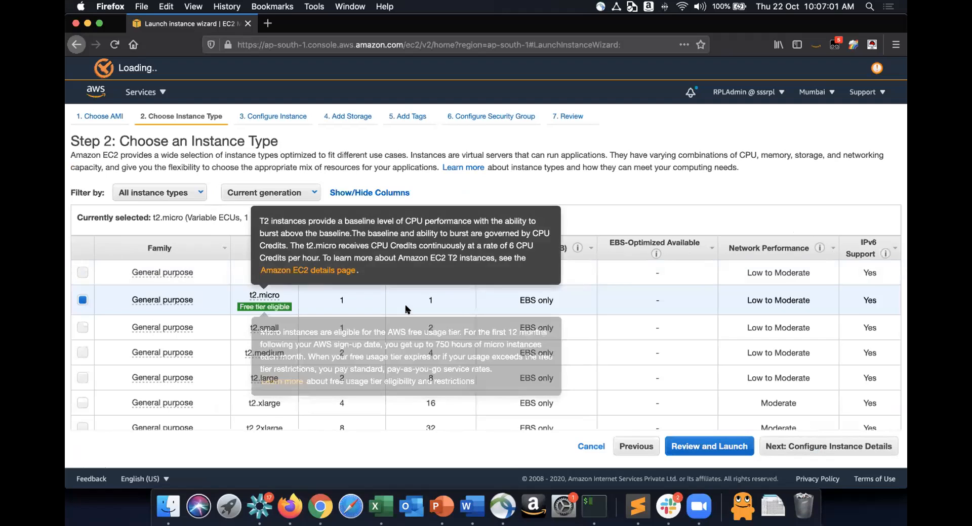
Step: Try to configure a t2.micro instance in MyVPC's Subnet1, consulting the Public Subnets slide in PowerPoint, and cancel the launch wizard
{"action": "left_click", "coordinate": [808, 448]}
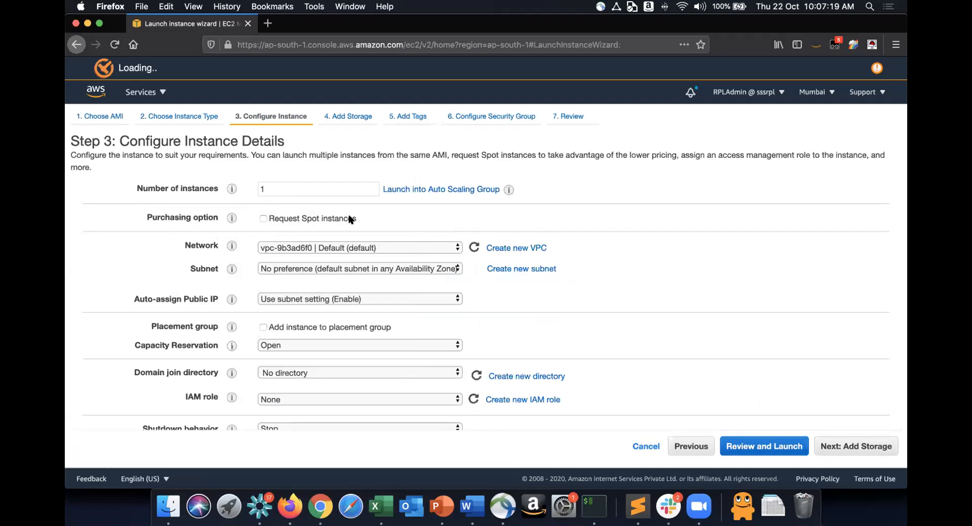
{"action": "left_click", "coordinate": [359, 249]}
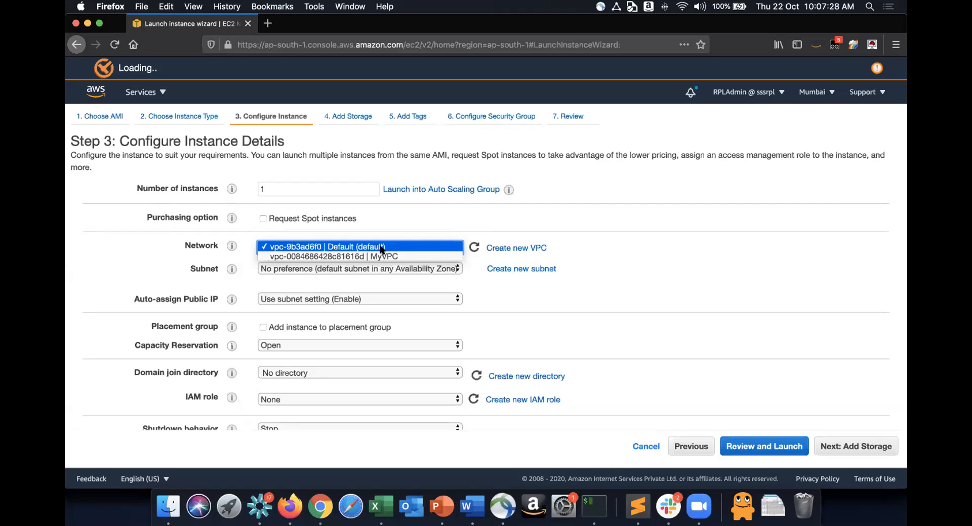
{"action": "left_click", "coordinate": [381, 256]}
{"action": "key", "text": "super+Tab"}
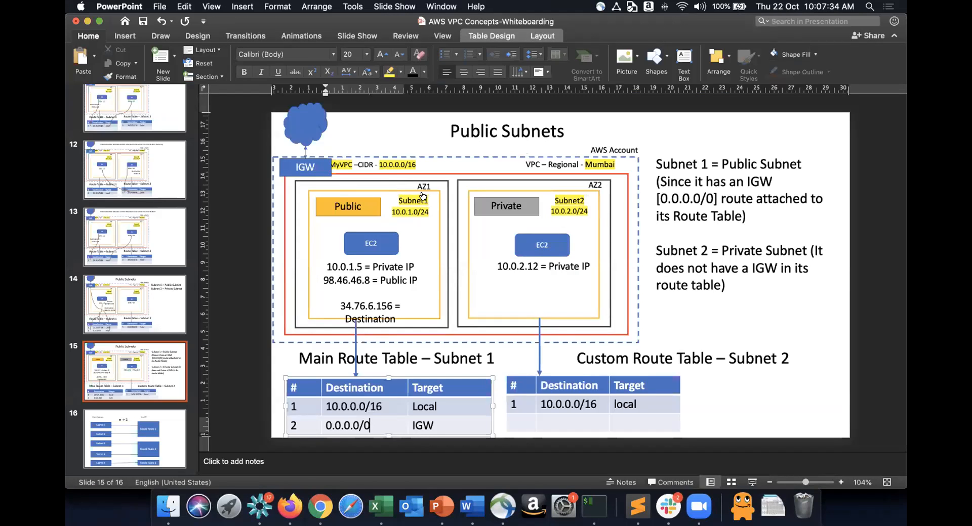
{"action": "key", "text": "super+Tab"}
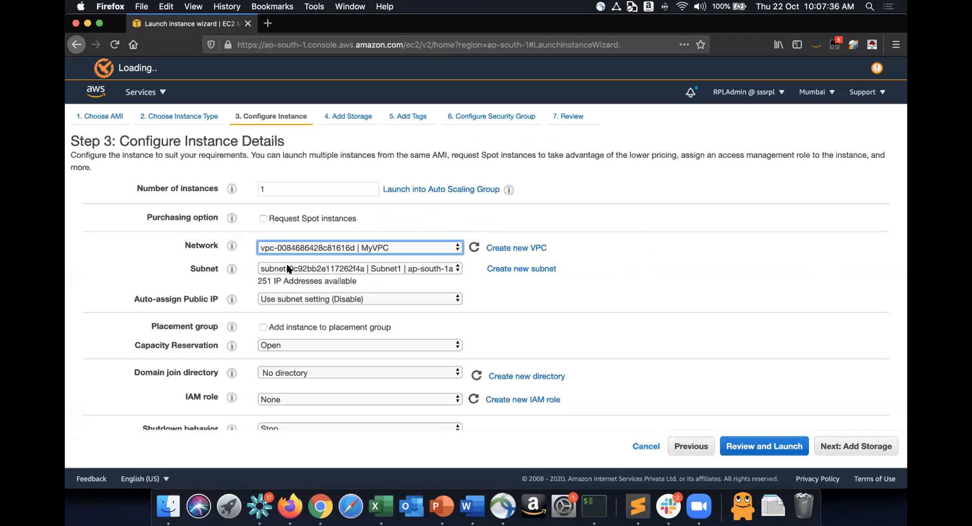
{"action": "key", "text": "super+Tab"}
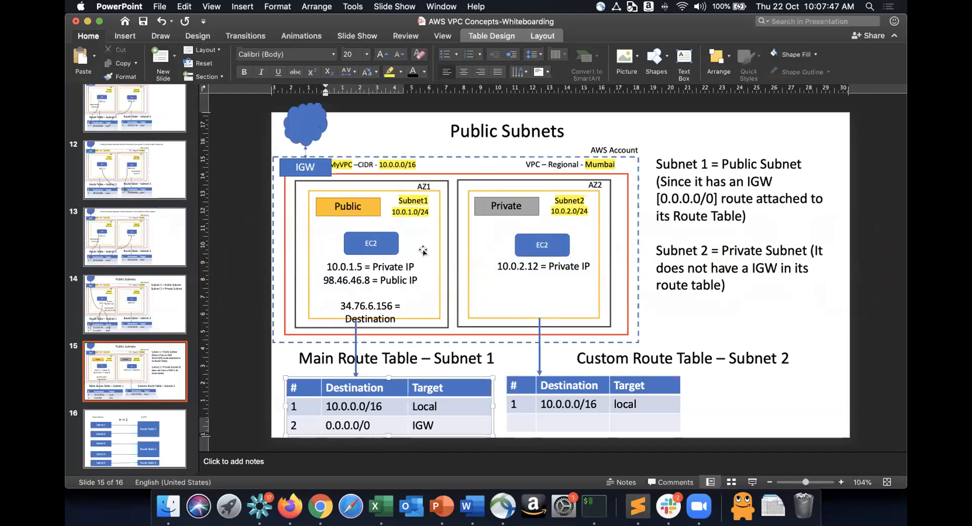
{"action": "key", "text": "super+Tab"}
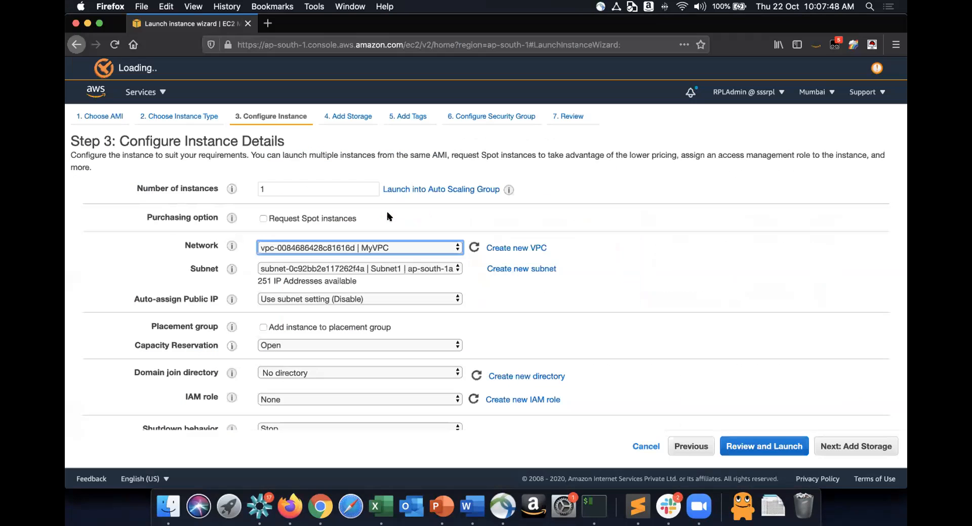
{"action": "left_click", "coordinate": [355, 269]}
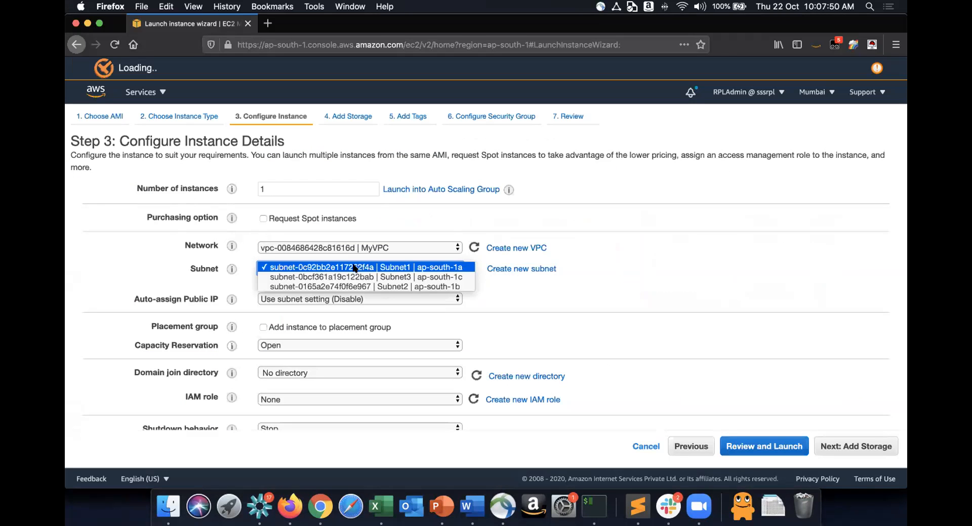
{"action": "left_click", "coordinate": [408, 267]}
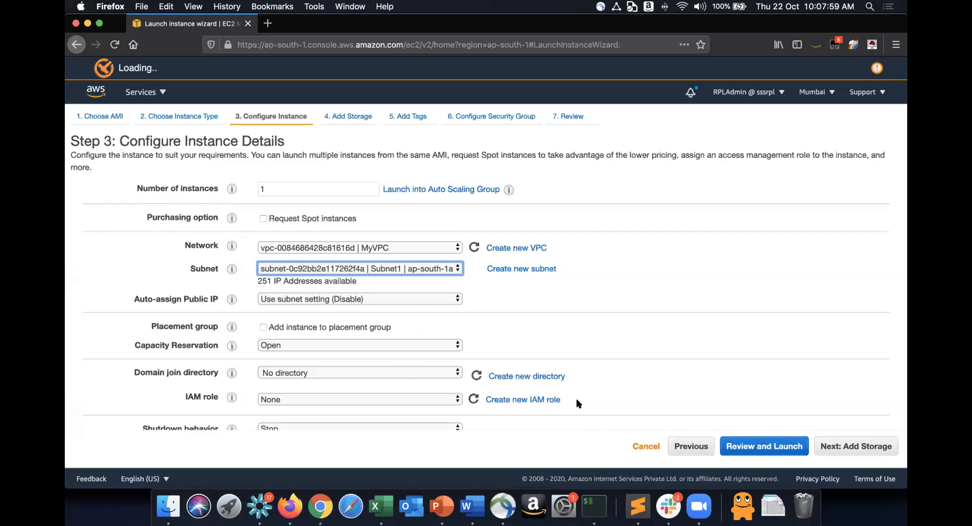
{"action": "left_click", "coordinate": [646, 447]}
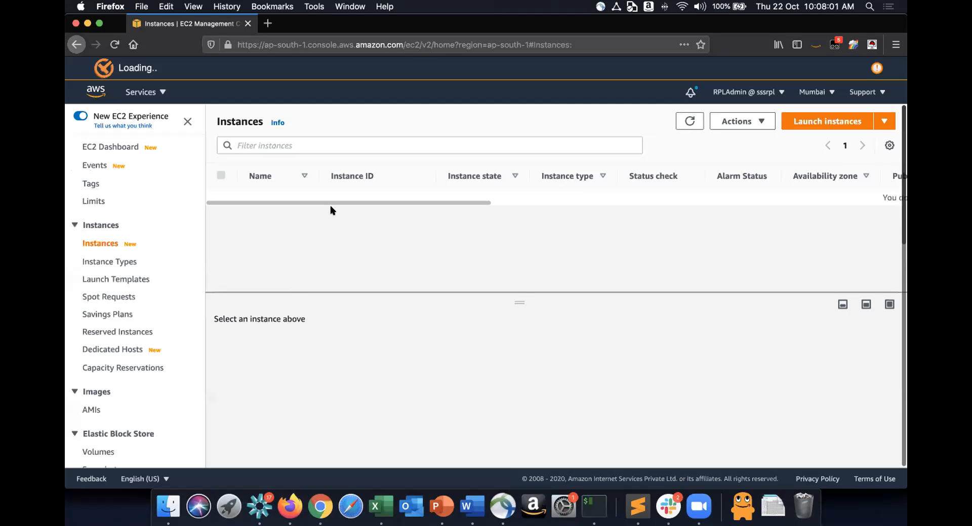
Step: Restart the instance launch wizard, choose MyVPC and Subnet1 to check the Auto-assign Public IP setting, and cancel the wizard
{"action": "left_click", "coordinate": [820, 122]}
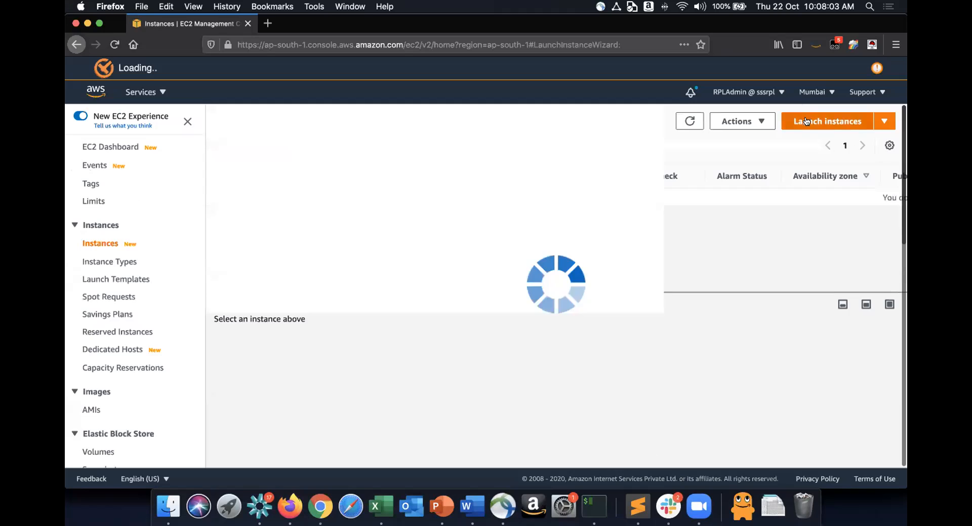
{"action": "left_click", "coordinate": [859, 260]}
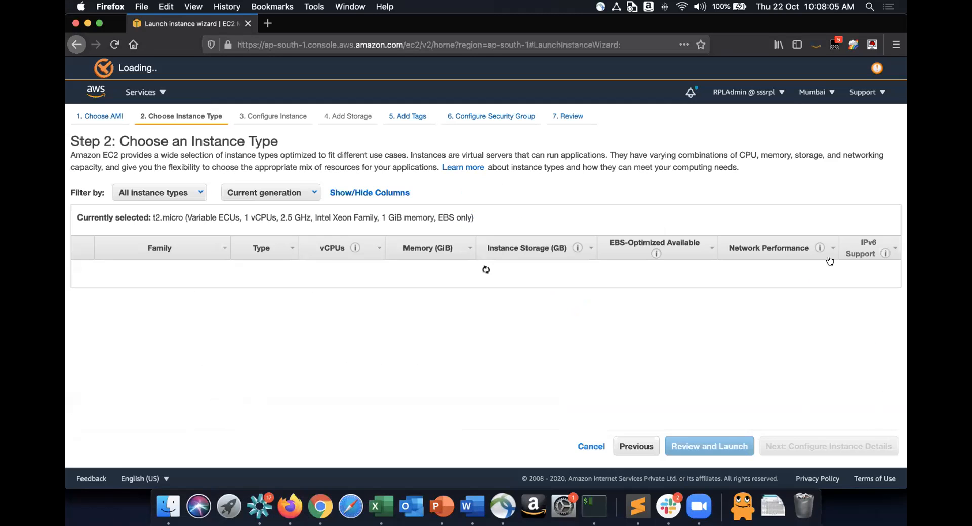
{"action": "left_click", "coordinate": [826, 444]}
{"action": "left_click", "coordinate": [309, 246]}
{"action": "left_click", "coordinate": [312, 256]}
{"action": "left_click", "coordinate": [334, 269]}
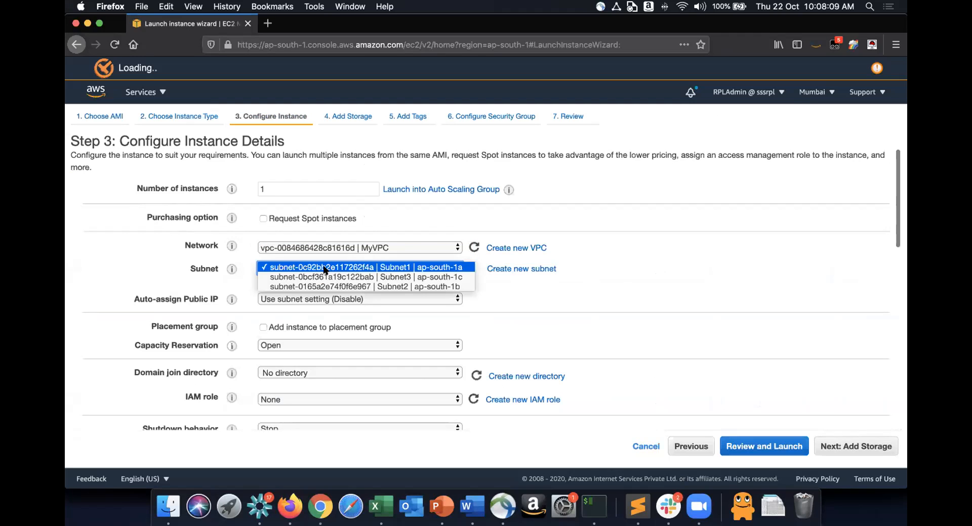
{"action": "left_click", "coordinate": [337, 268]}
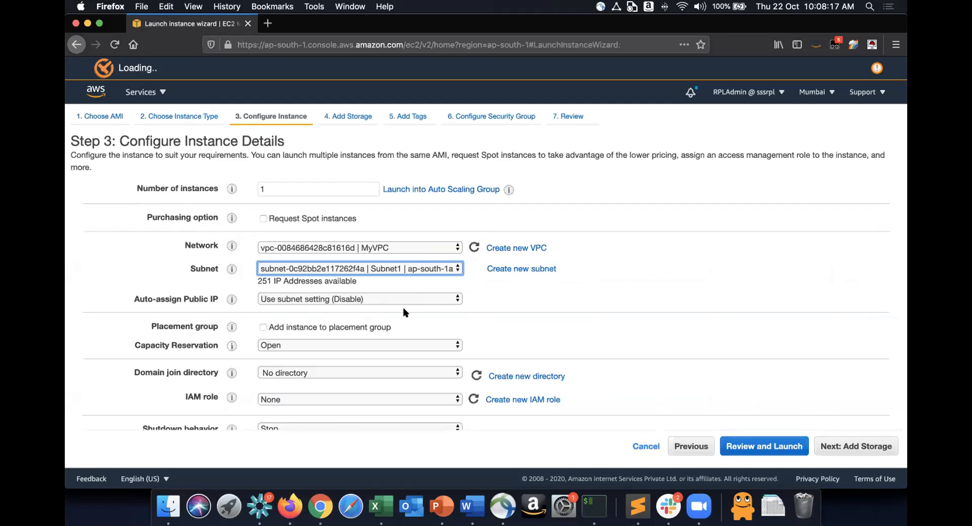
{"action": "left_click", "coordinate": [646, 446]}
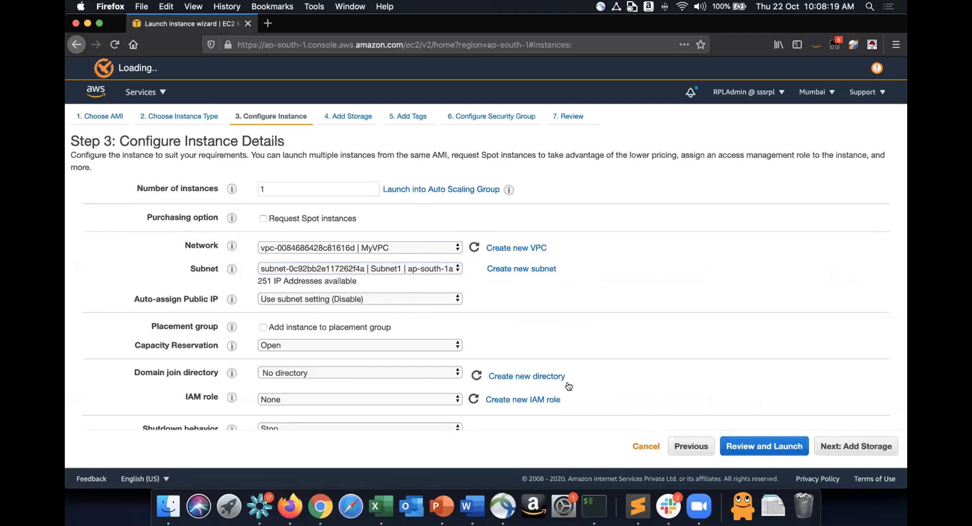
Step: Switch to the VPC console and enable auto-assign public IPv4 address in Subnet1's auto-assign IP settings
{"action": "left_click", "coordinate": [146, 91]}
{"action": "left_click", "coordinate": [121, 228]}
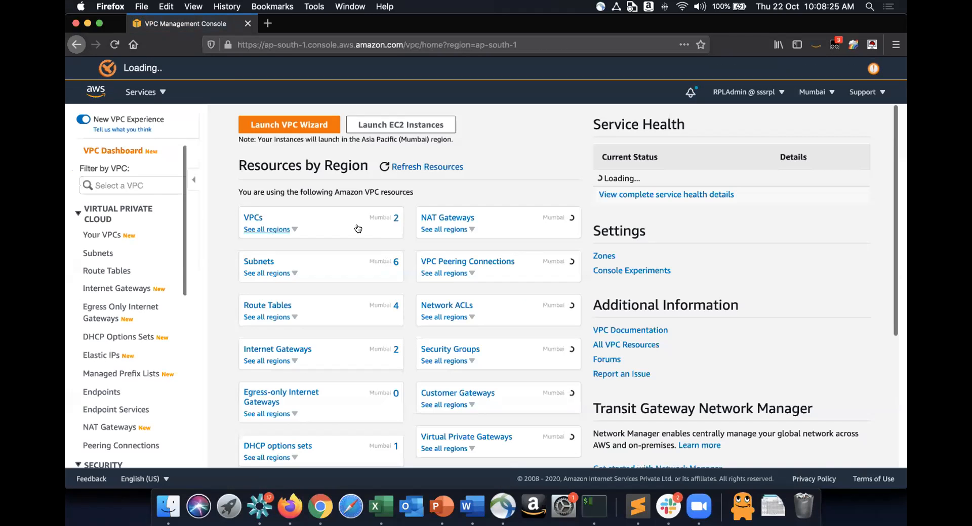
{"action": "left_click", "coordinate": [253, 218]}
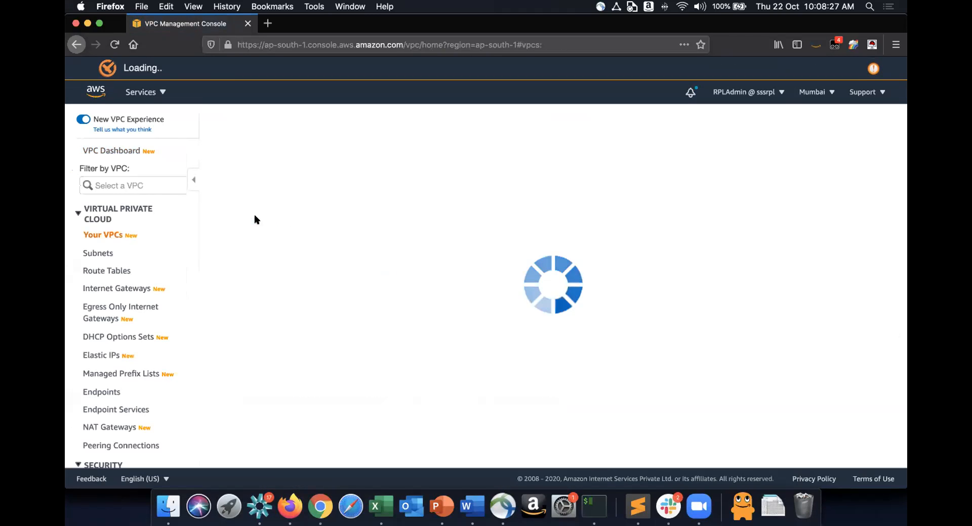
{"action": "left_click", "coordinate": [102, 253]}
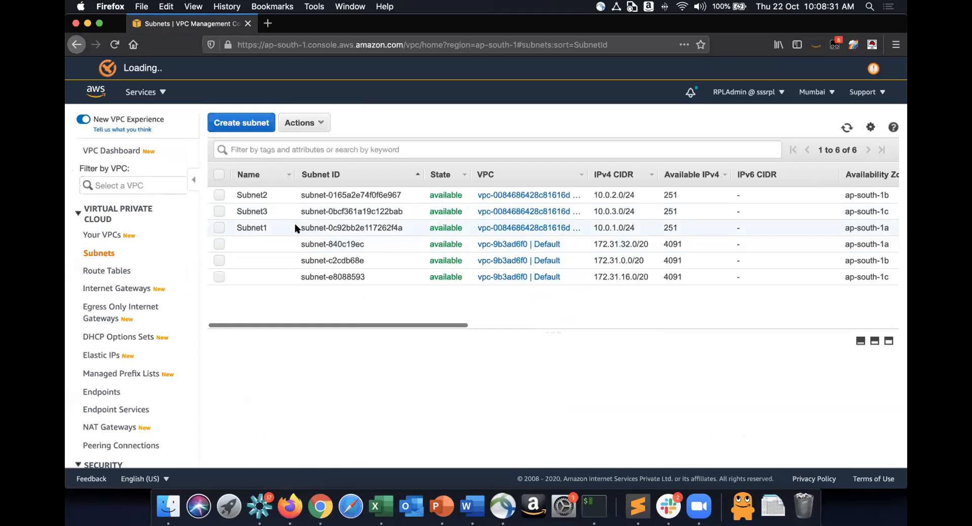
{"action": "left_click", "coordinate": [295, 225]}
{"action": "left_click", "coordinate": [321, 126]}
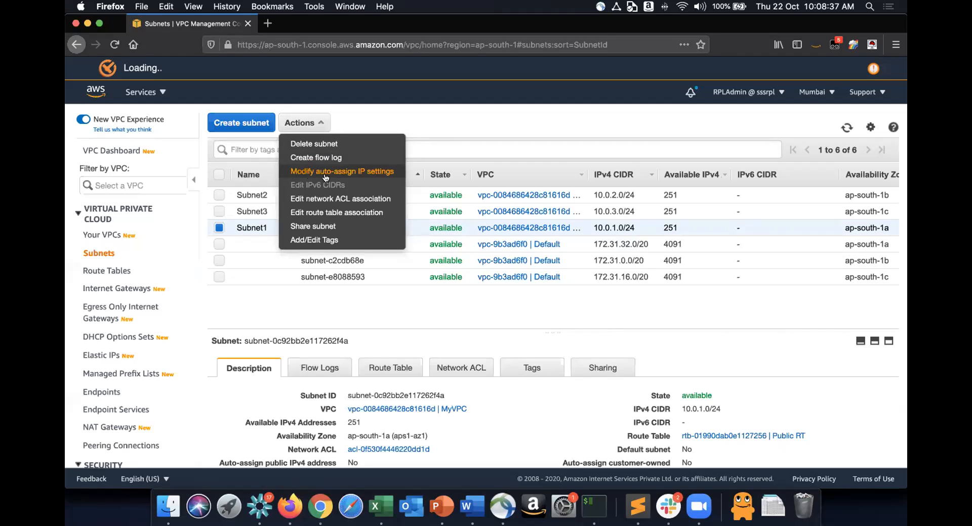
{"action": "left_click", "coordinate": [356, 176]}
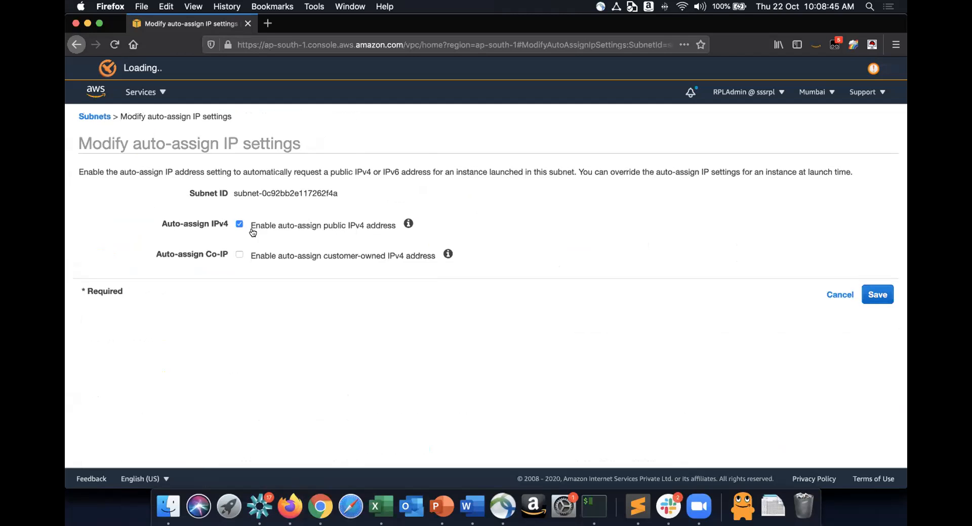
Step: Switch to PowerPoint, select the public IP line under the public subnet's EC2 box, and return to the auto-assign IP settings
{"action": "key", "text": "super+Tab"}
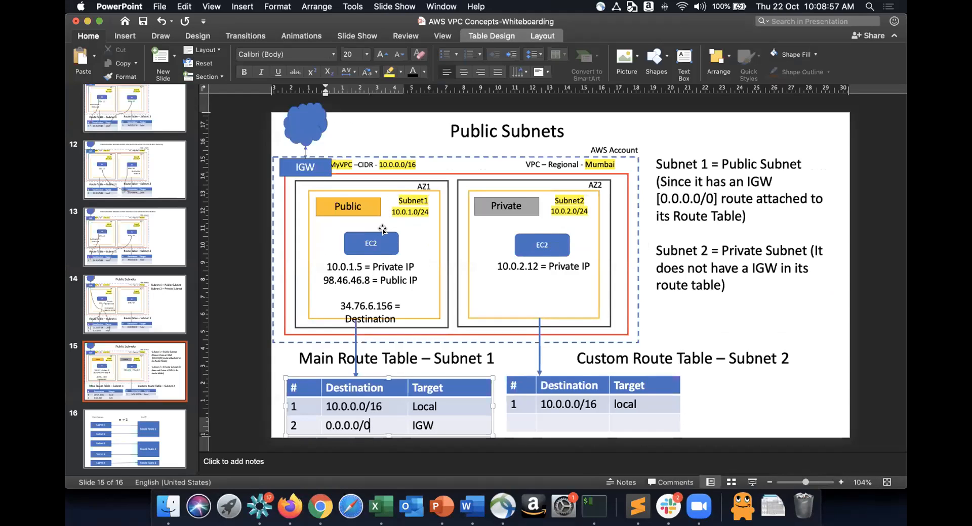
{"action": "left_click_drag", "start_coordinate": [324, 280], "coordinate": [419, 279]}
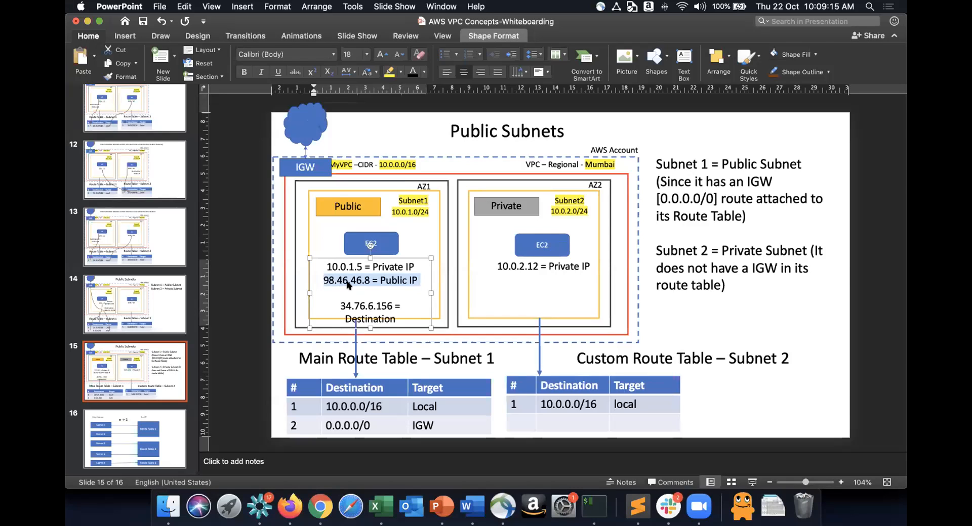
{"action": "key", "text": "super+Tab"}
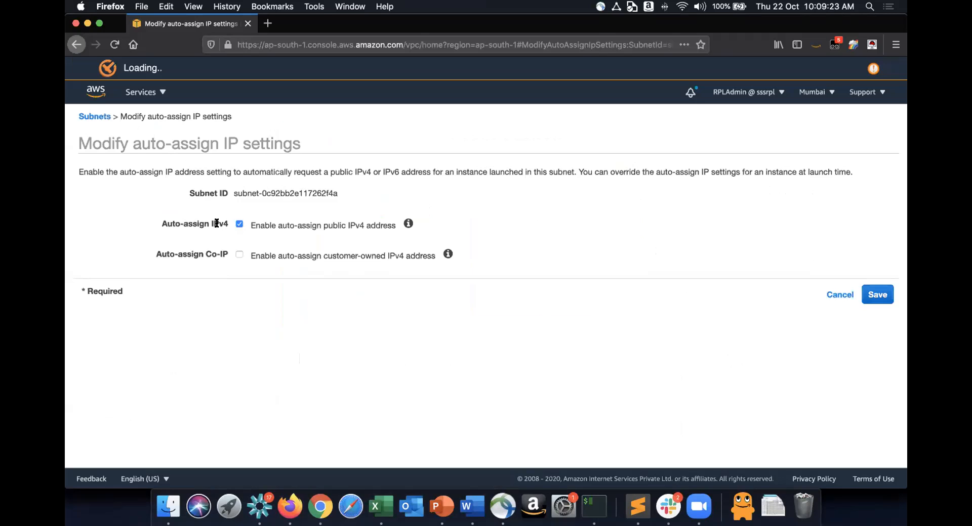
Step: Save the auto-assign IP settings and check the auto-assign public IPv4 entry in Subnet1's description
{"action": "left_click", "coordinate": [872, 292]}
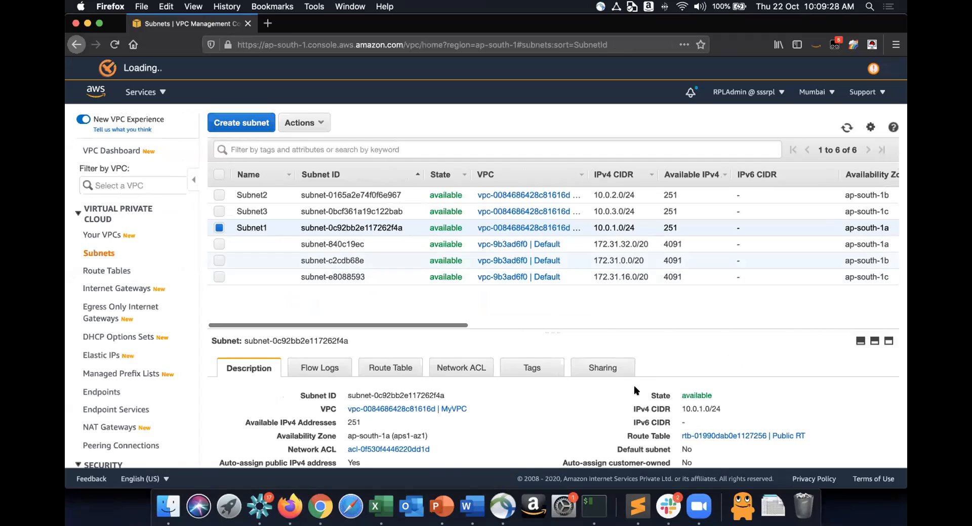
{"action": "scroll", "coordinate": [576, 423], "scroll_direction": "down", "scroll_amount": 1}
{"action": "scroll", "coordinate": [577, 423], "scroll_direction": "down", "scroll_amount": 1}
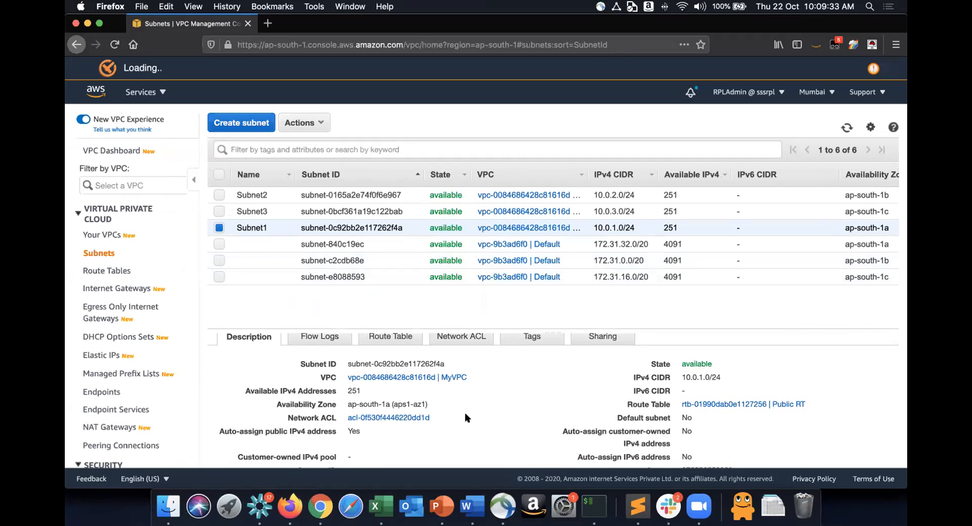
{"action": "left_click_drag", "start_coordinate": [352, 431], "coordinate": [360, 433]}
Step: Open the EC2 console and start launching an instance with the Amazon Linux 2 AMI and the t2.micro type
{"action": "left_click", "coordinate": [129, 94]}
{"action": "left_click", "coordinate": [124, 227]}
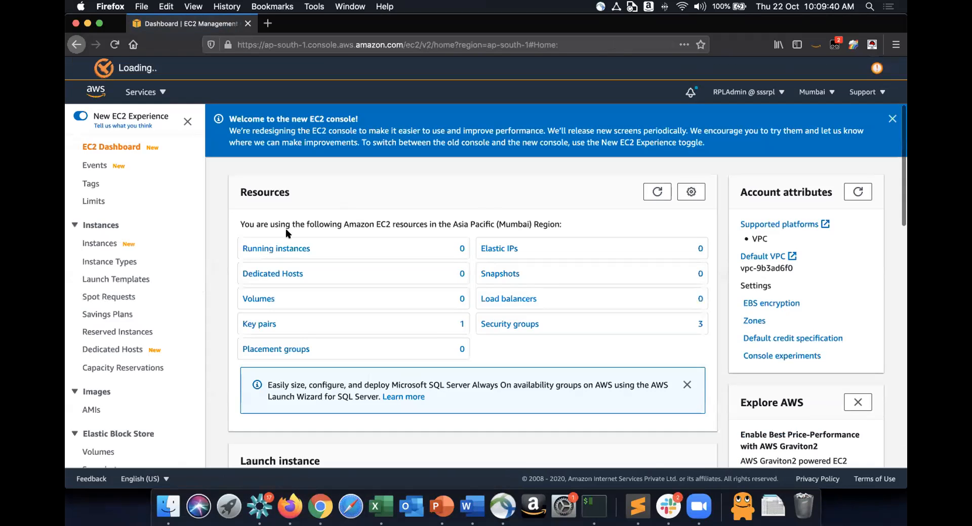
{"action": "left_click", "coordinate": [293, 249]}
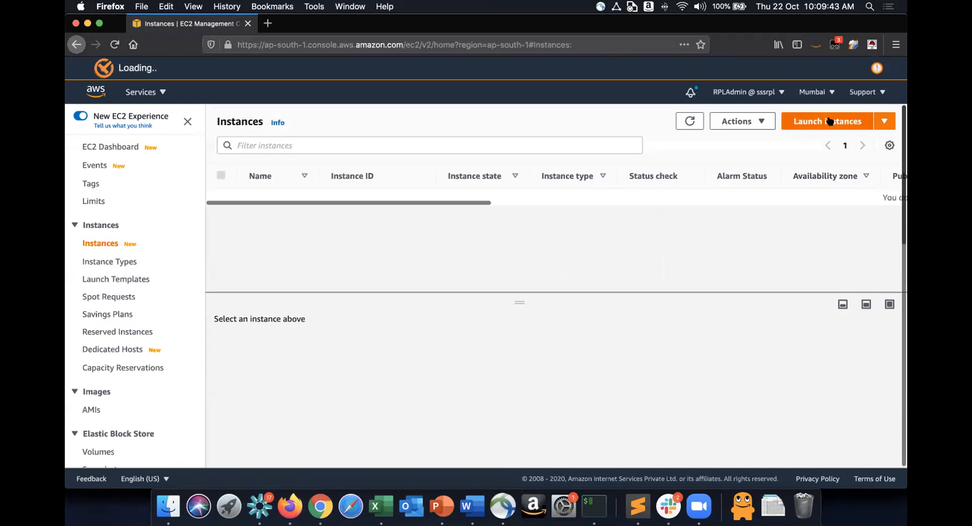
{"action": "left_click", "coordinate": [827, 117]}
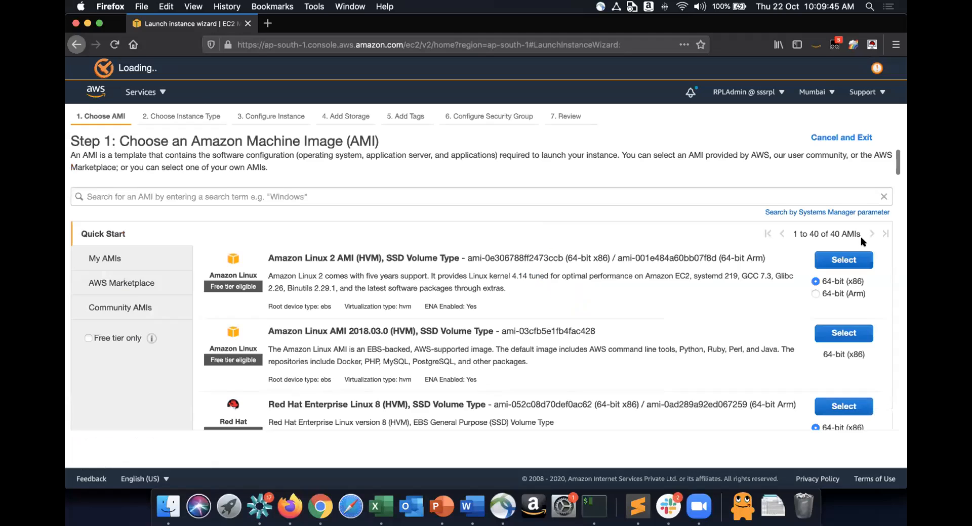
{"action": "left_click", "coordinate": [844, 259]}
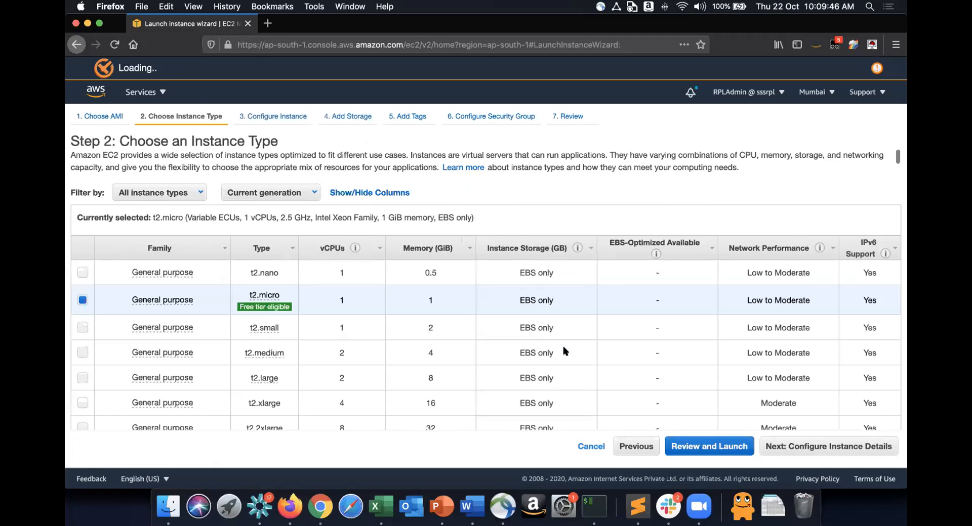
{"action": "left_click", "coordinate": [838, 447]}
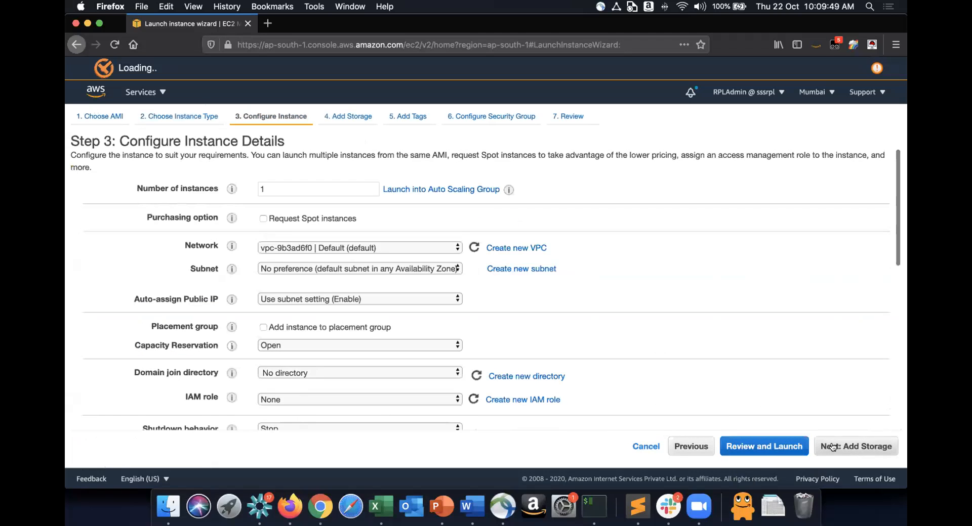
Step: Set the instance's network to MyVPC and its subnet to Subnet1, and check the Auto-assign Public IP setting
{"action": "left_click", "coordinate": [377, 249]}
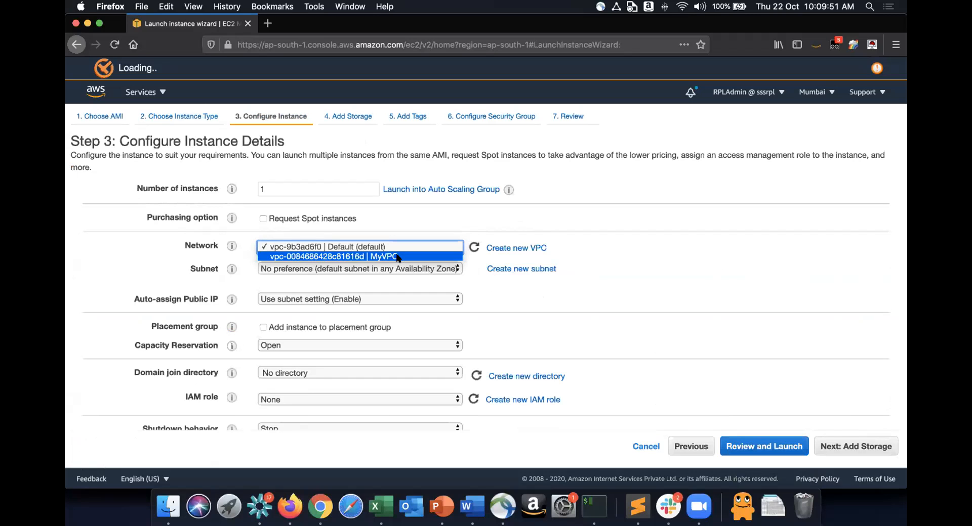
{"action": "left_click", "coordinate": [397, 257]}
{"action": "left_click", "coordinate": [405, 269]}
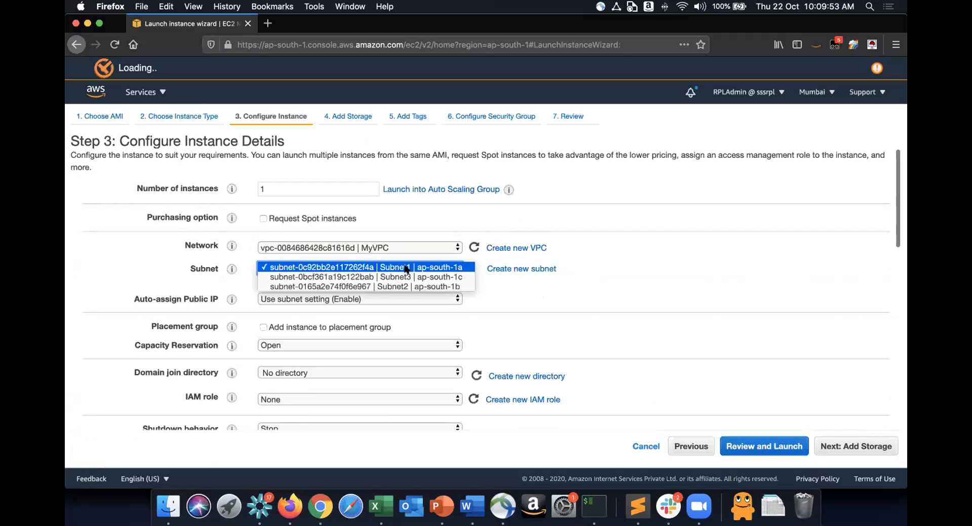
{"action": "left_click", "coordinate": [405, 269]}
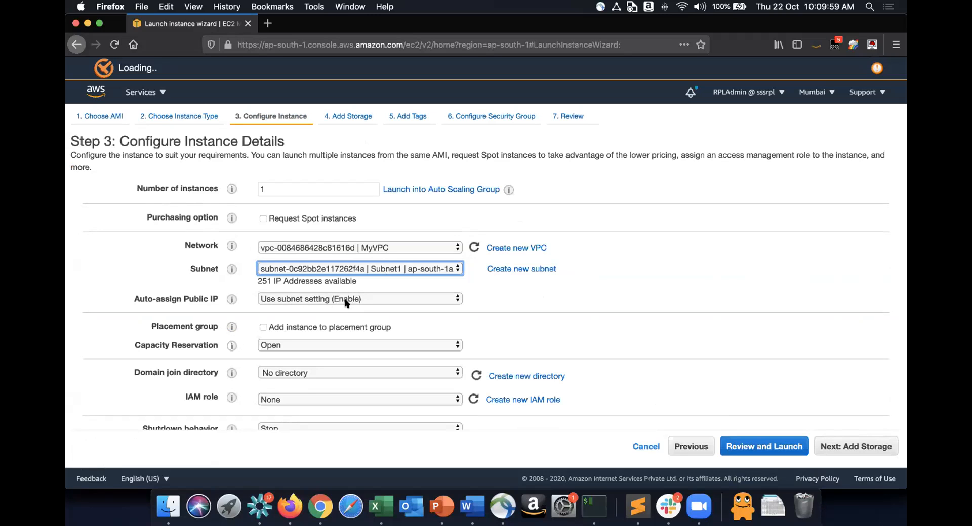
{"action": "left_click_drag", "start_coordinate": [133, 298], "coordinate": [226, 300]}
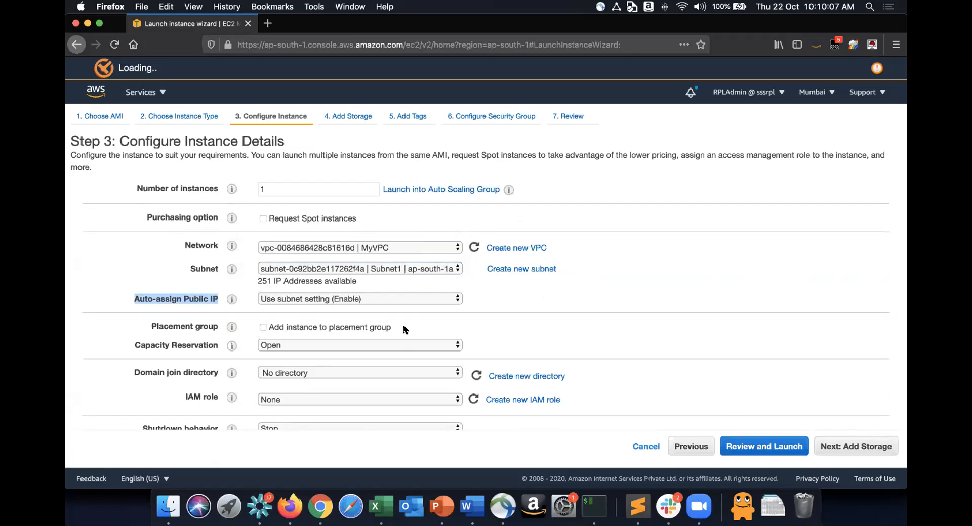
Step: Examine the eth0 network interface row, select the private IP 10.0.1.5 on the PowerPoint slide, and return to the launch wizard
{"action": "scroll", "coordinate": [473, 332], "scroll_direction": "down", "scroll_amount": 4}
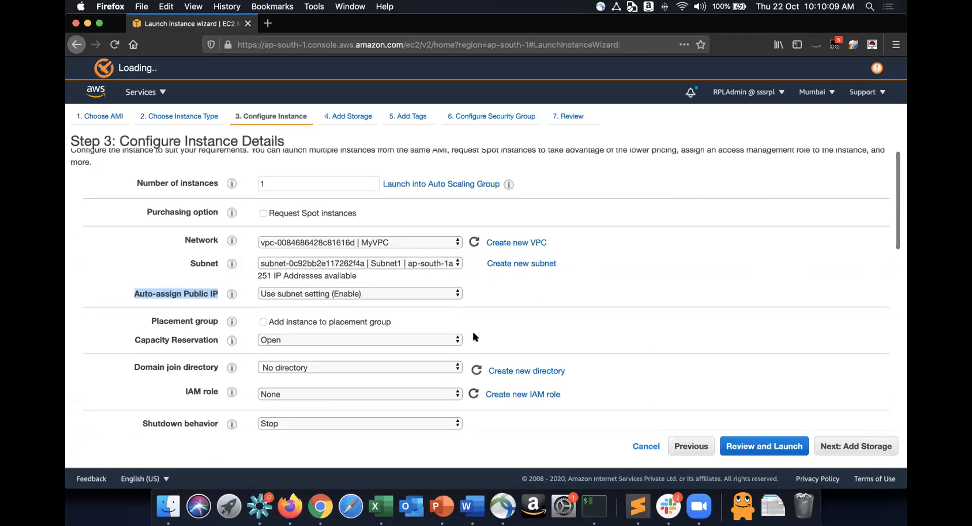
{"action": "scroll", "coordinate": [473, 332], "scroll_direction": "down", "scroll_amount": 10}
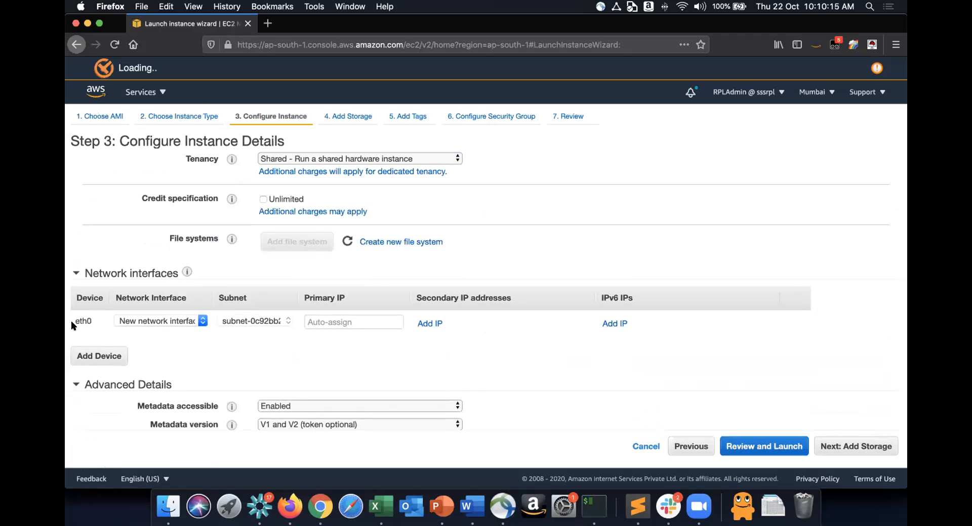
{"action": "left_click_drag", "start_coordinate": [72, 320], "coordinate": [553, 330]}
{"action": "left_click", "coordinate": [553, 330]}
{"action": "key", "text": "super+Tab"}
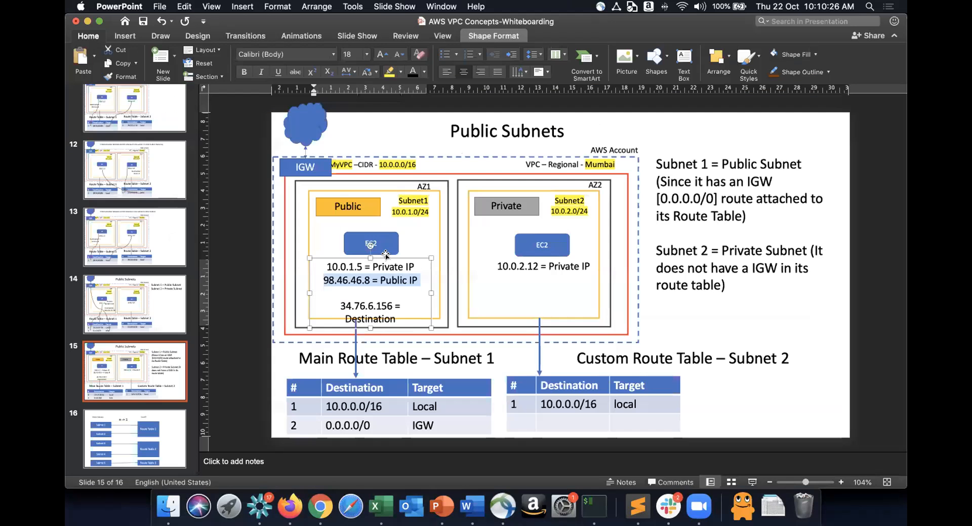
{"action": "left_click_drag", "start_coordinate": [326, 266], "coordinate": [366, 265]}
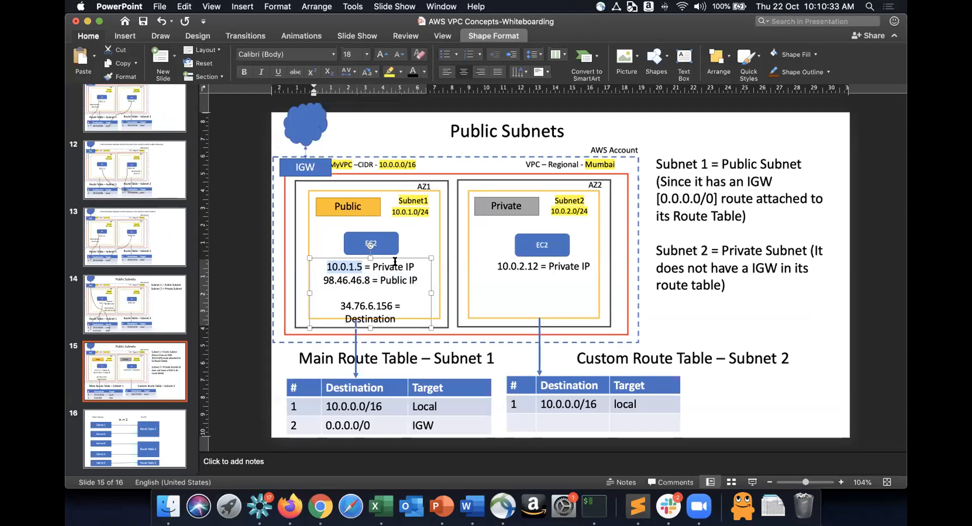
{"action": "key", "text": "super+Tab"}
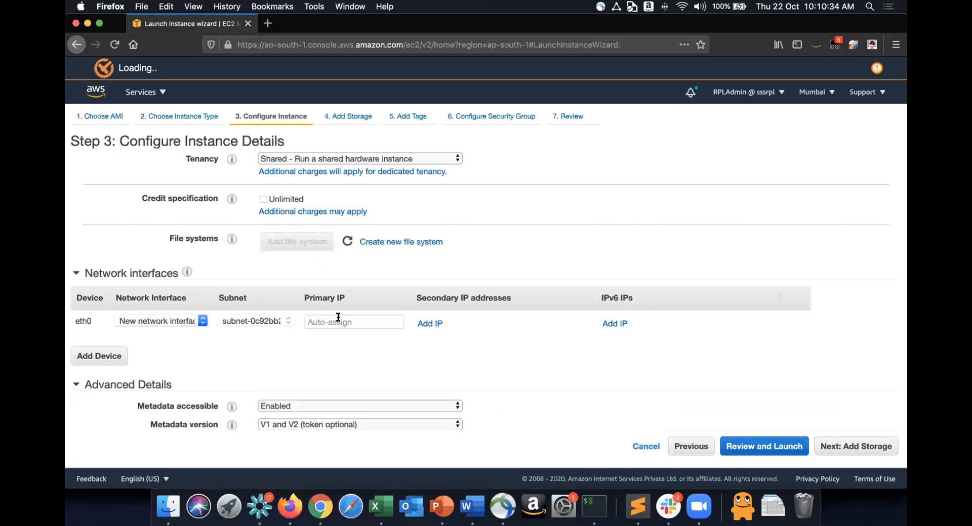
Step: Try 10.0.1.5 as the primary IP of eth0, then clear the field
{"action": "left_click", "coordinate": [338, 317]}
{"action": "key", "text": "super+Tab"}
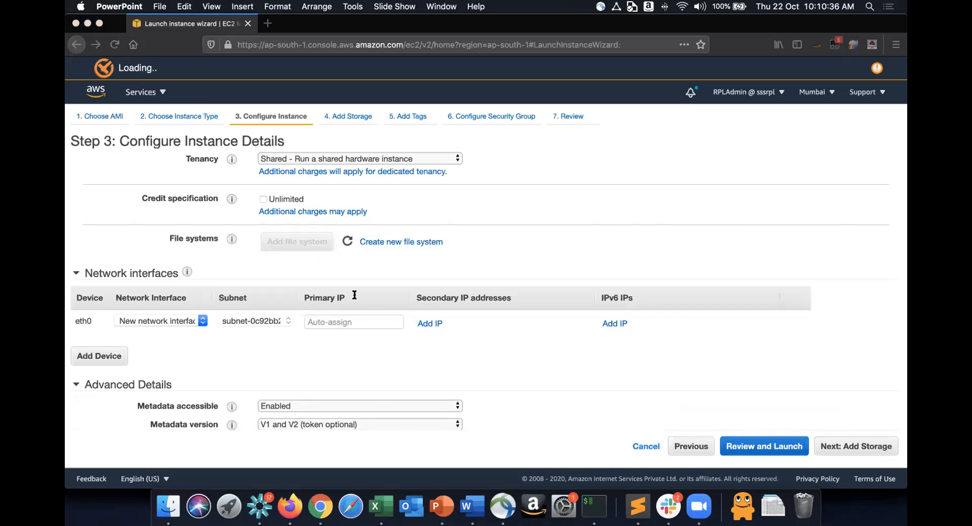
{"action": "key", "text": "super+Tab"}
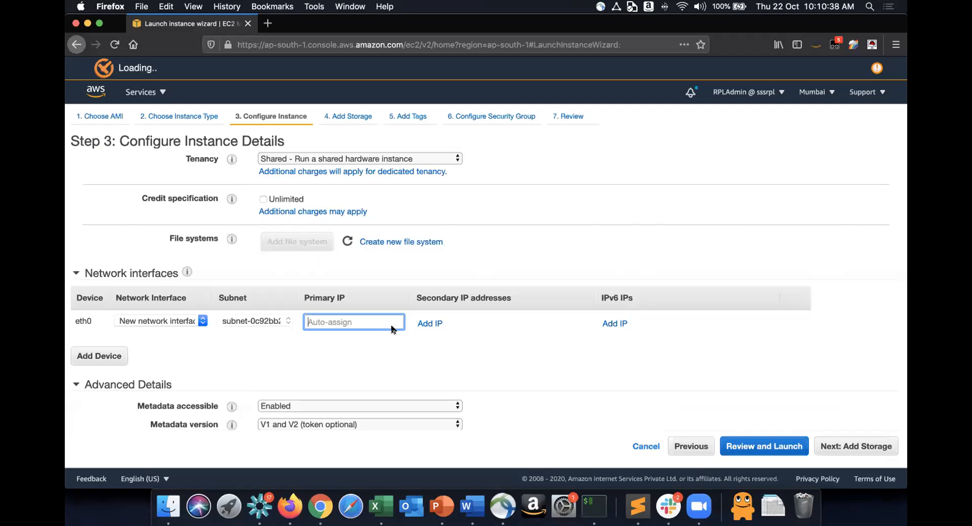
{"action": "type", "text": "10.0.1.5"}
{"action": "left_click_drag", "start_coordinate": [349, 322], "coordinate": [307, 323]}
{"action": "key", "text": "BackSpace"}
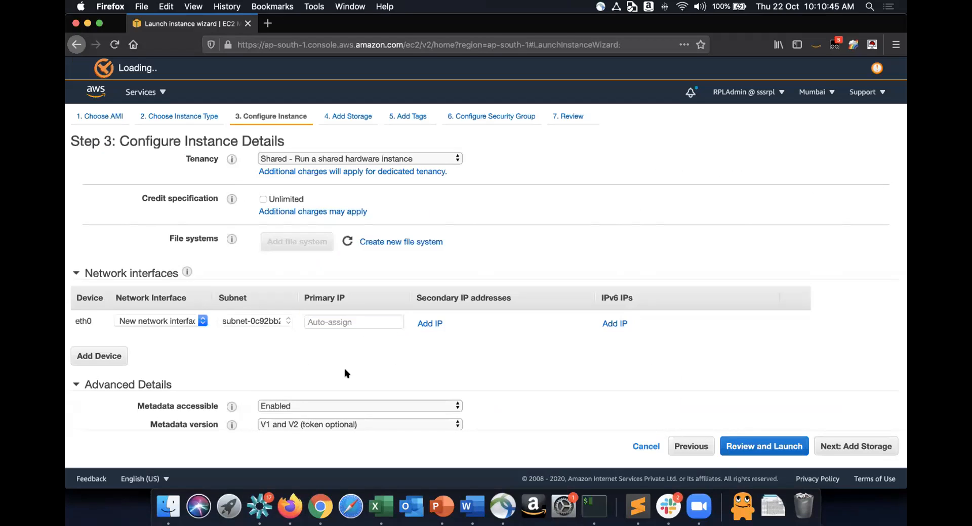
Step: Accept the default storage, no tags and the new launch-wizard-2 security group, and proceed to the launch review
{"action": "left_click", "coordinate": [839, 448]}
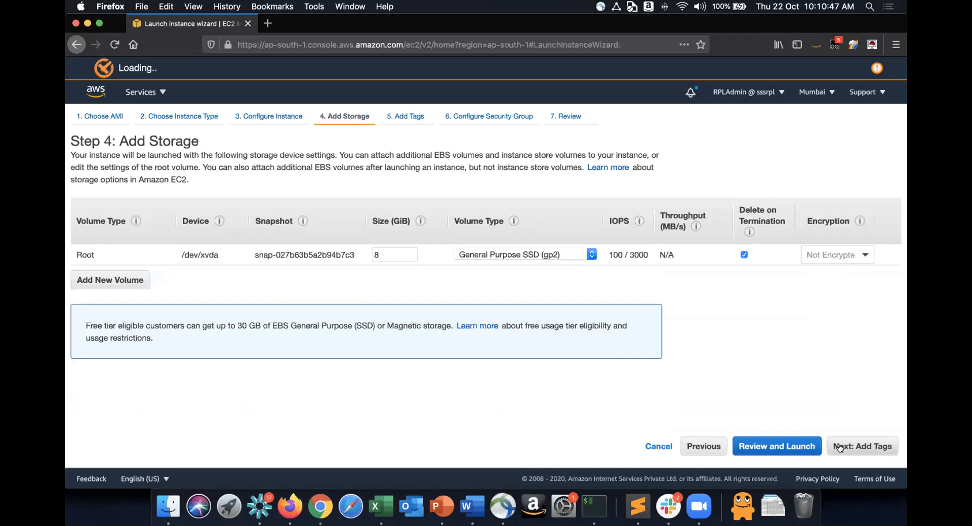
{"action": "left_click", "coordinate": [839, 448]}
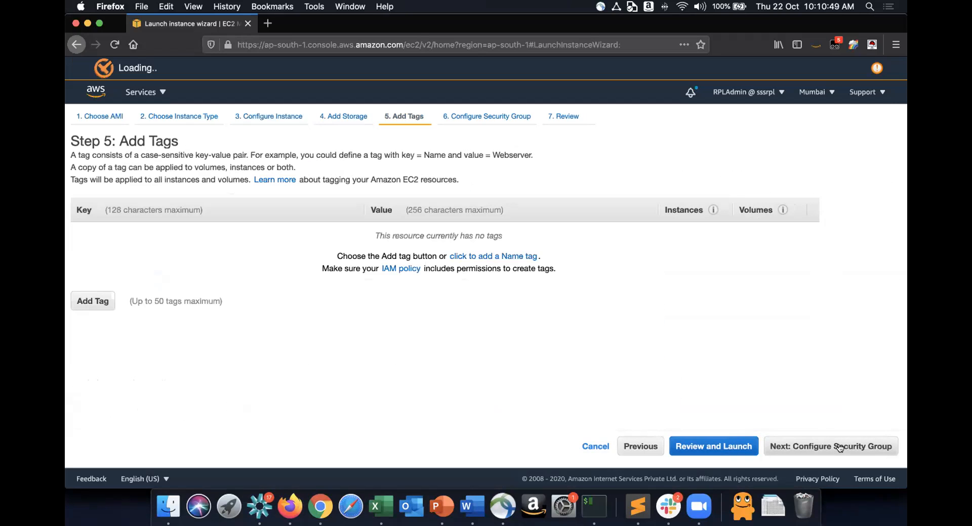
{"action": "left_click", "coordinate": [838, 447]}
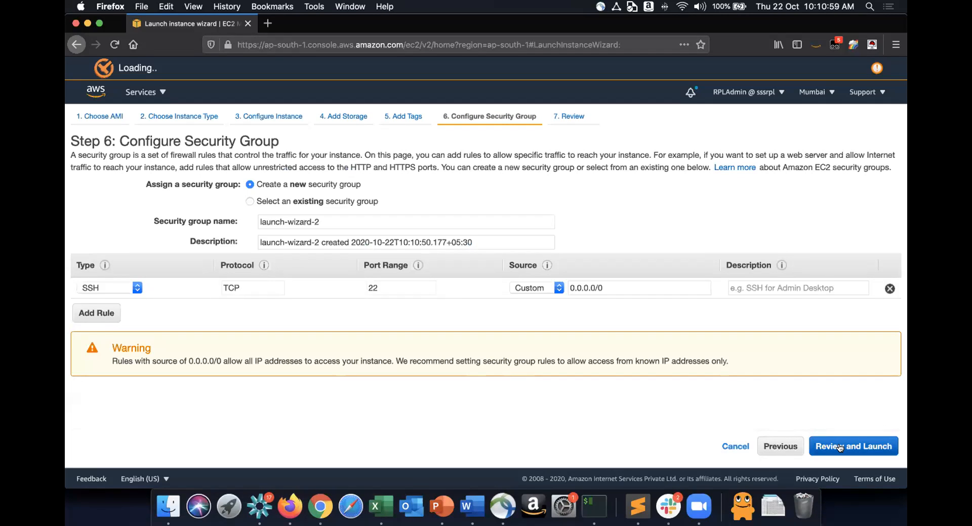
{"action": "left_click", "coordinate": [839, 448]}
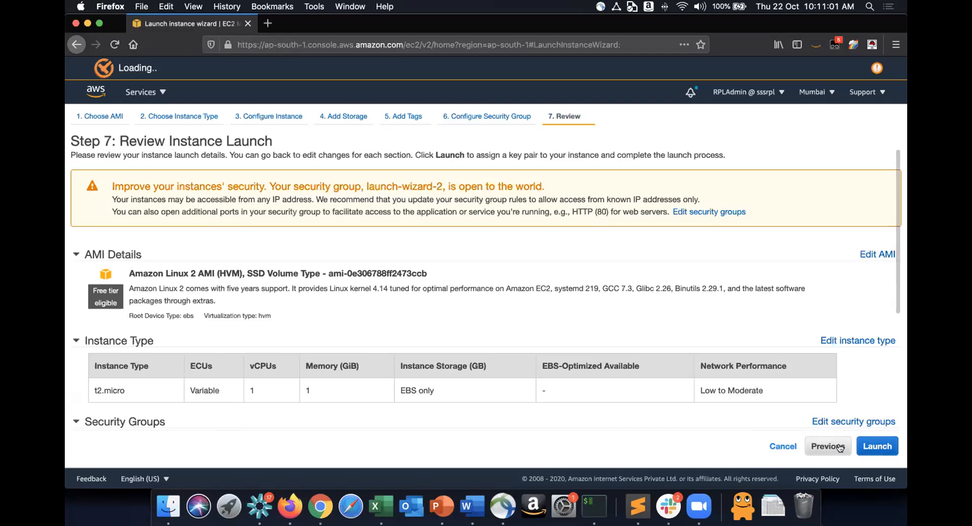
Step: Create a new key pair named rplaws_mykeypair, save its .pem file, and launch the instance
{"action": "left_click", "coordinate": [878, 446]}
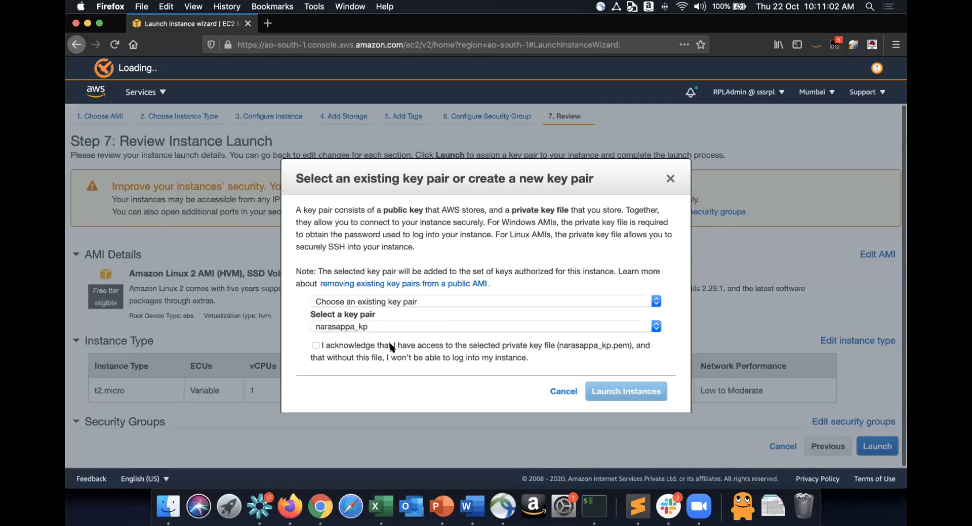
{"action": "left_click", "coordinate": [377, 328]}
{"action": "left_click", "coordinate": [377, 328]}
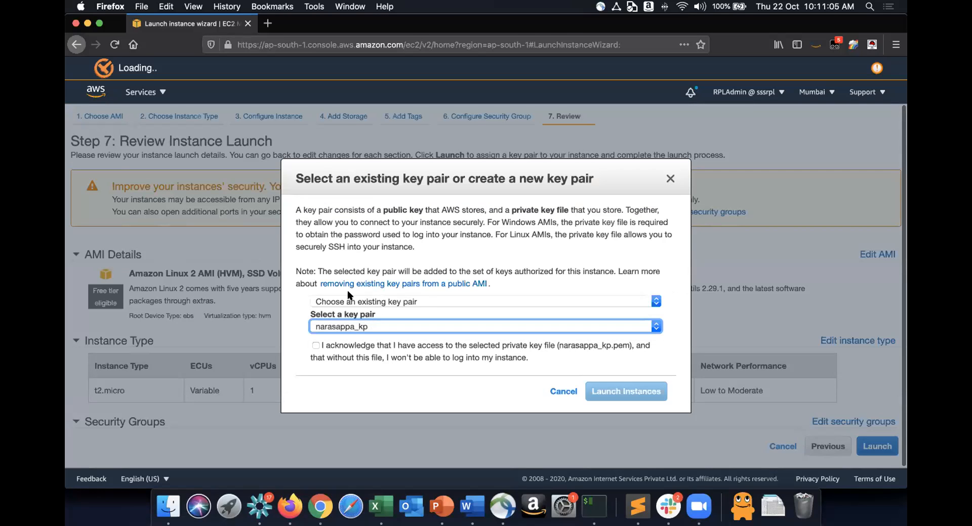
{"action": "left_click", "coordinate": [354, 302]}
{"action": "left_click", "coordinate": [377, 316]}
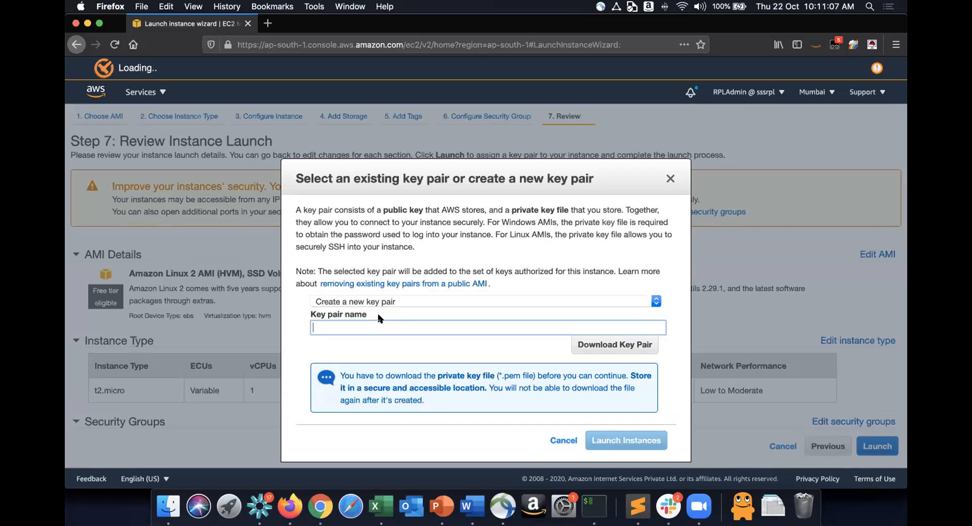
{"action": "type", "text": "mykeypa"}
{"action": "key", "text": "super+Left"}
{"action": "type", "text": "rplaws_"}
{"action": "left_click", "coordinate": [594, 346]}
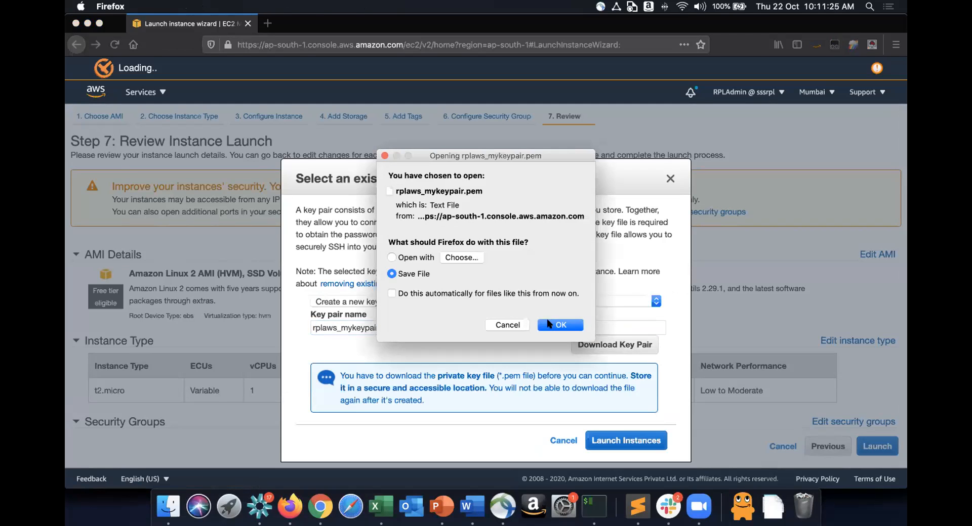
{"action": "left_click", "coordinate": [549, 325]}
{"action": "left_click", "coordinate": [644, 444]}
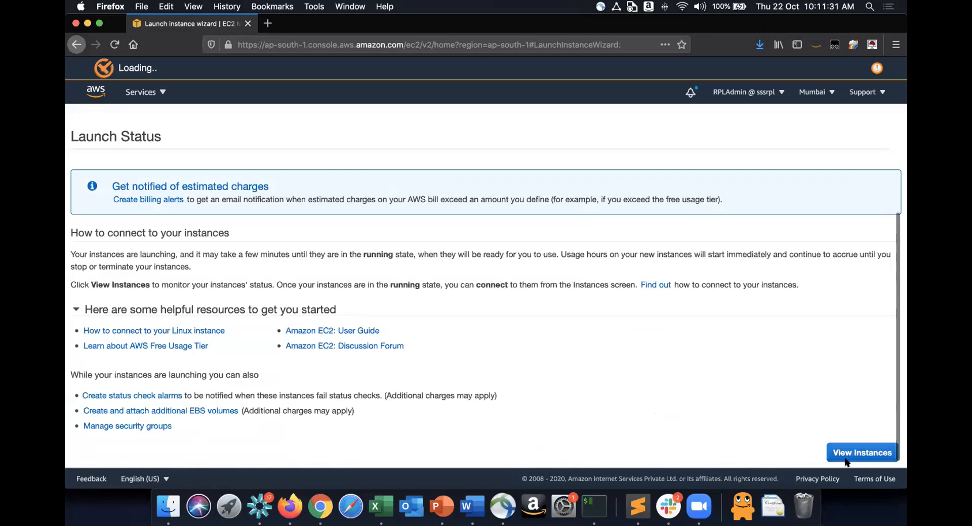
Step: View the instances list, select the new t2.micro instance, and enlarge its details pane to show the IP addresses
{"action": "left_click", "coordinate": [863, 452]}
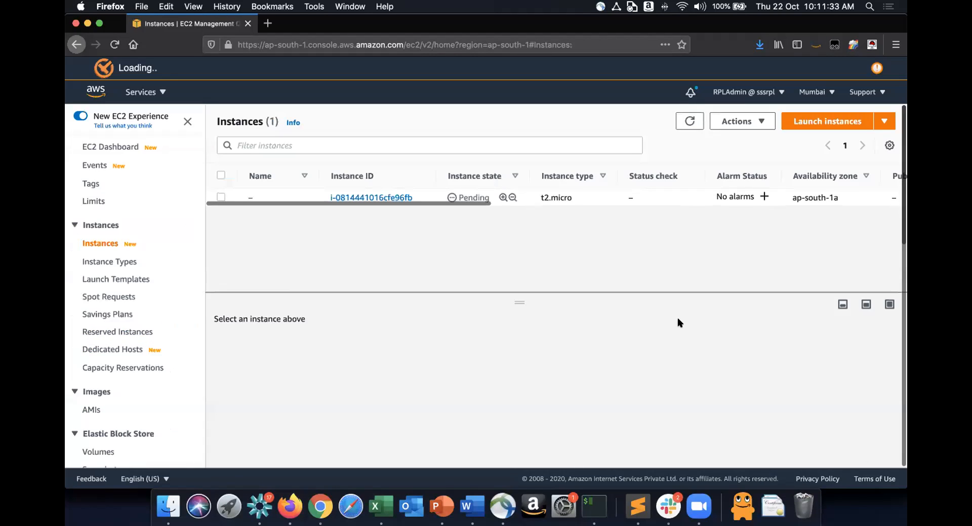
{"action": "left_click", "coordinate": [557, 197]}
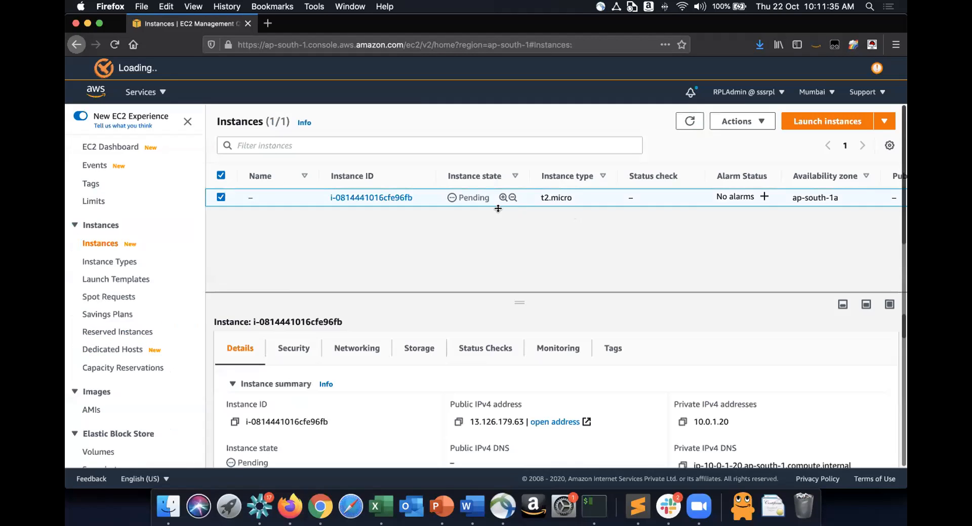
{"action": "scroll", "coordinate": [584, 428], "scroll_direction": "down", "scroll_amount": 2}
{"action": "scroll", "coordinate": [572, 415], "scroll_direction": "down", "scroll_amount": 1}
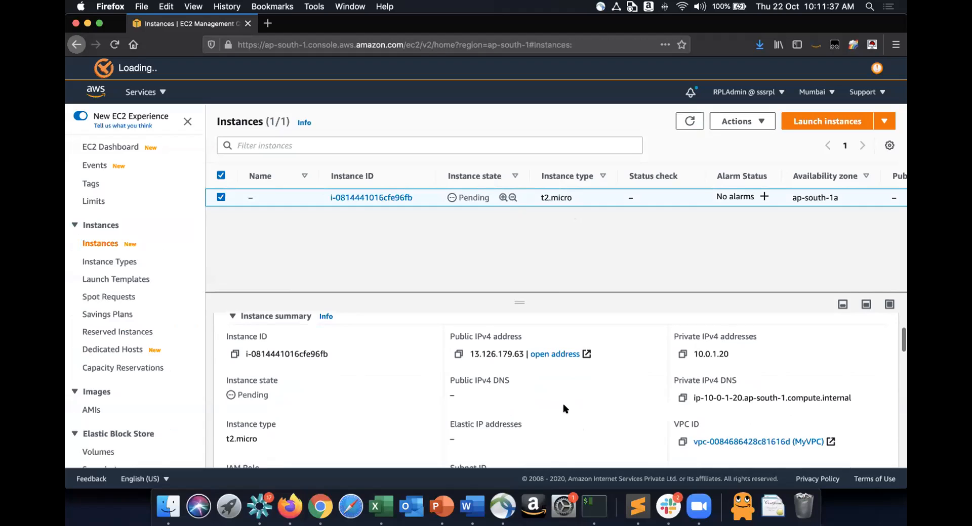
{"action": "left_click_drag", "start_coordinate": [515, 299], "coordinate": [532, 225]}
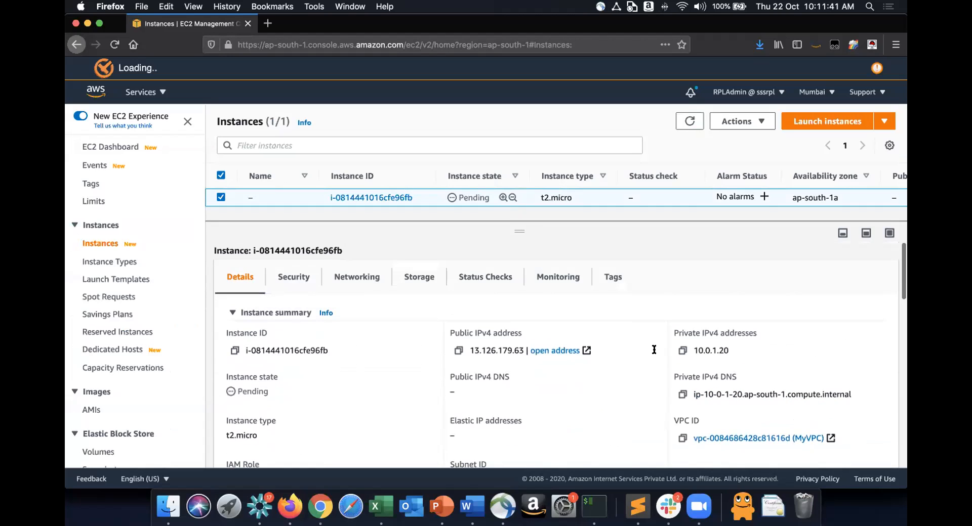
Step: Switch to PowerPoint and replace the public EC2 instance's private IP on the slide with 10.0.1.20
{"action": "left_click_drag", "start_coordinate": [694, 348], "coordinate": [712, 348]}
{"action": "key", "text": "super+Tab"}
{"action": "type", "text": "10.0.1.20"}
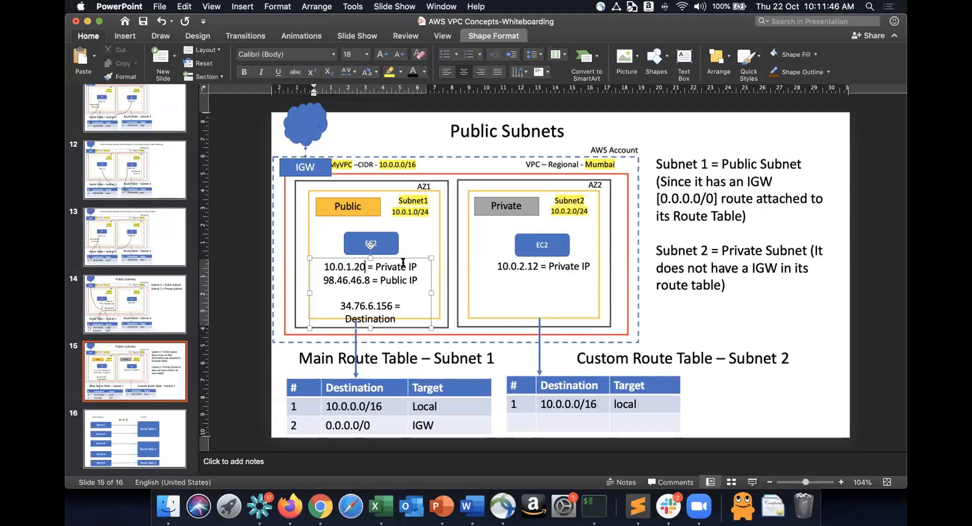
Step: Switch to Firefox and copy the instance's public IPv4 address from its details
{"action": "key", "text": "super+Tab"}
{"action": "left_click_drag", "start_coordinate": [730, 351], "coordinate": [683, 350]}
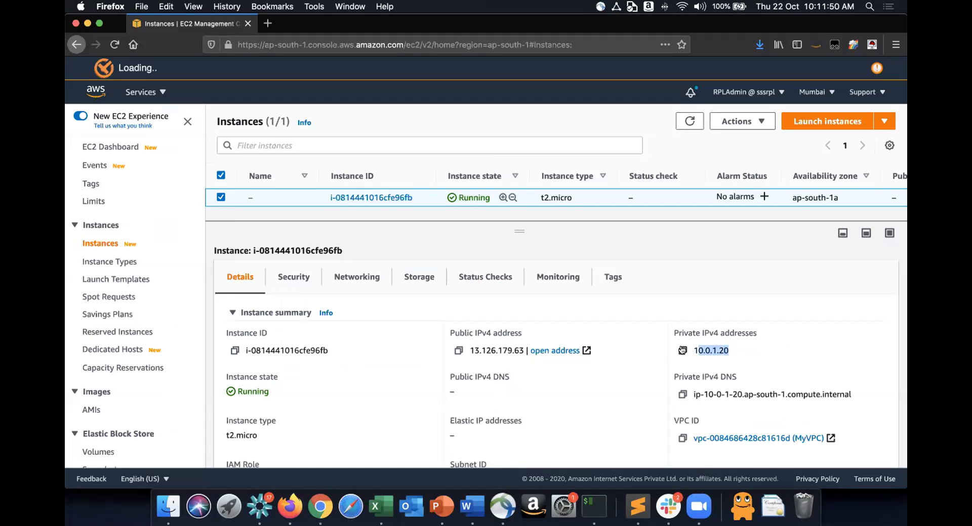
{"action": "left_click", "coordinate": [472, 350]}
{"action": "left_click_drag", "start_coordinate": [471, 350], "coordinate": [523, 349]}
{"action": "left_click", "coordinate": [521, 348]}
{"action": "double_click", "coordinate": [495, 349]}
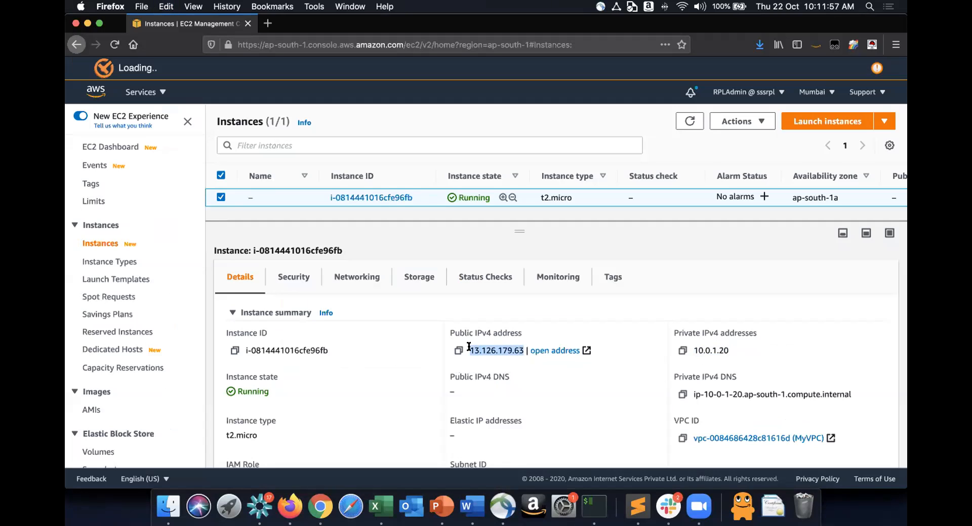
Step: Switch to PowerPoint and replace the public EC2 instance's public IP on the slide with 13.126.179.63
{"action": "key", "text": "super+Tab"}
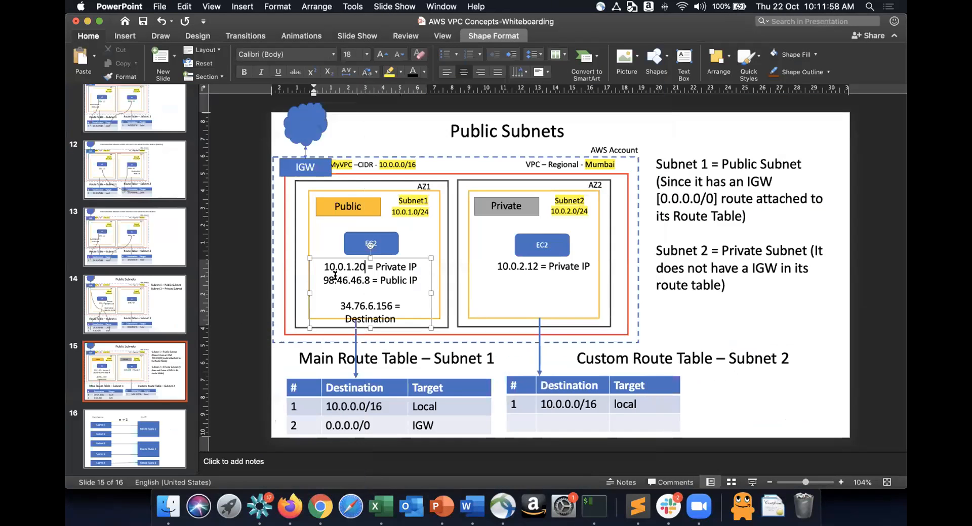
{"action": "left_click_drag", "start_coordinate": [328, 279], "coordinate": [372, 280]}
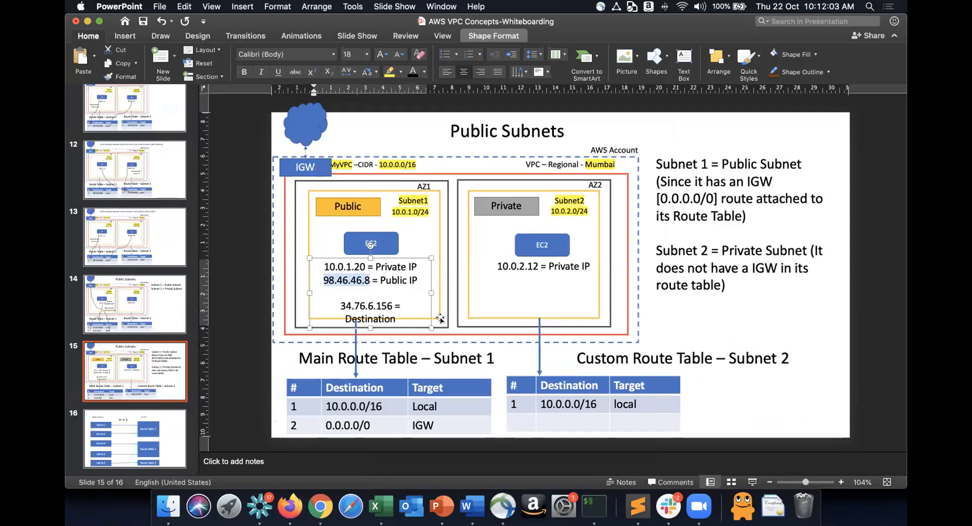
{"action": "key", "text": "super+v"}
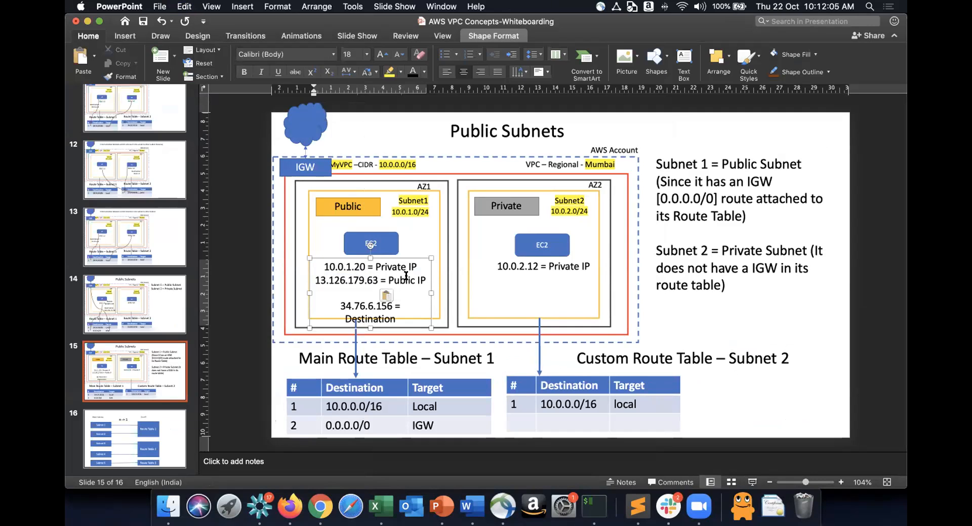
{"action": "left_click", "coordinate": [389, 249]}
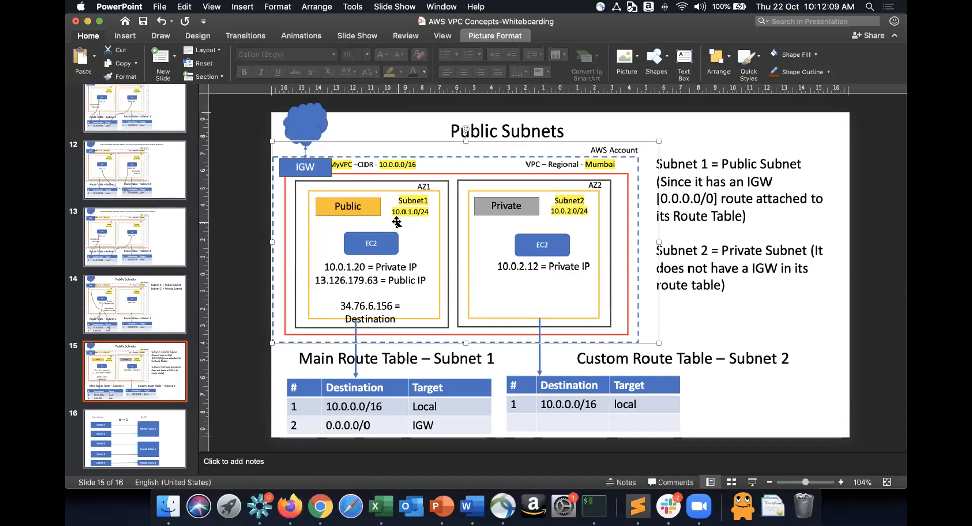
Step: Switch to iTerm2 and begin an mv command whose source path leads to the home folder under /Users
{"action": "key", "text": "super+Tab"}
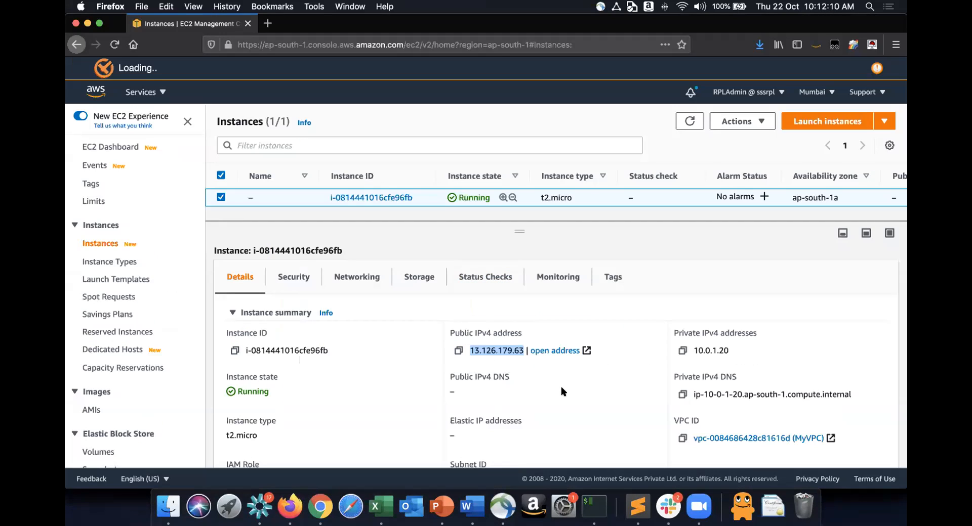
{"action": "left_click", "coordinate": [561, 387]}
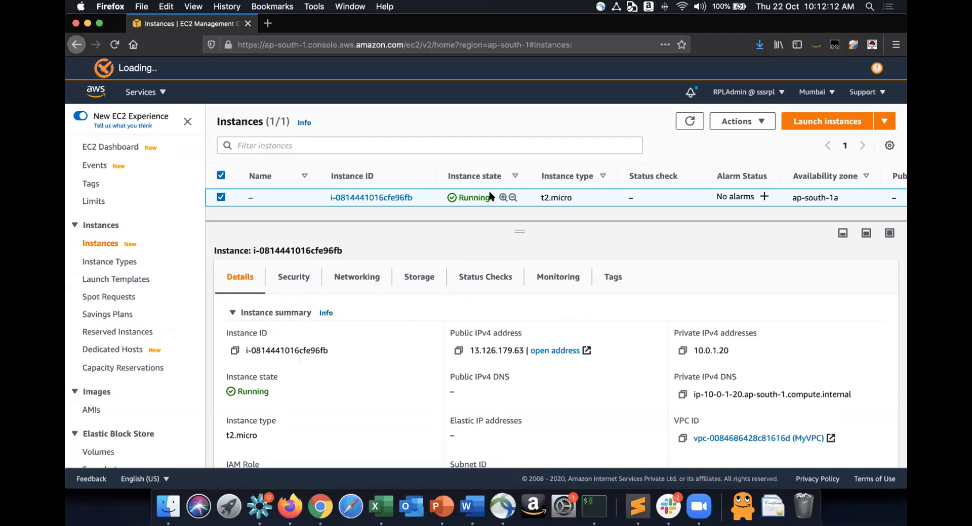
{"action": "left_click", "coordinate": [594, 508]}
{"action": "key", "text": "Return"}
{"action": "key", "text": "Return"}
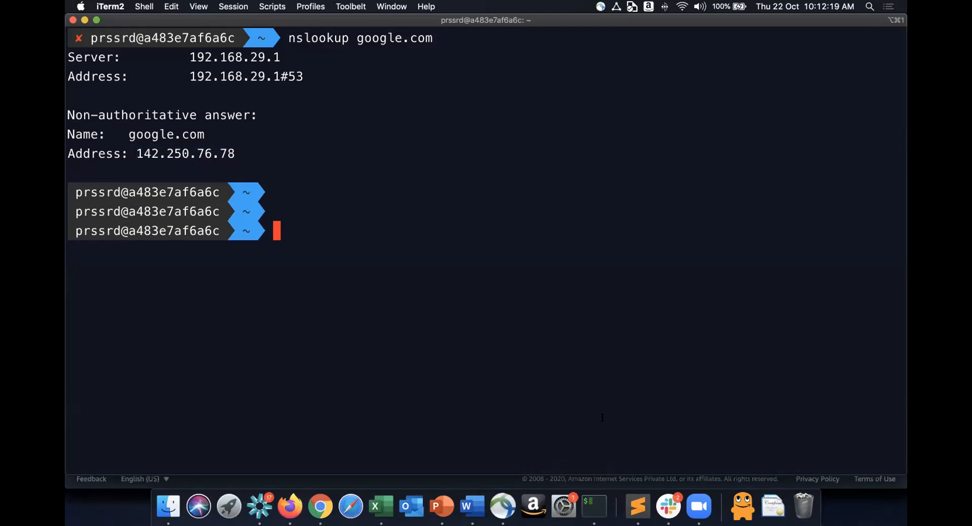
{"action": "type", "text": "mv /Users/"}
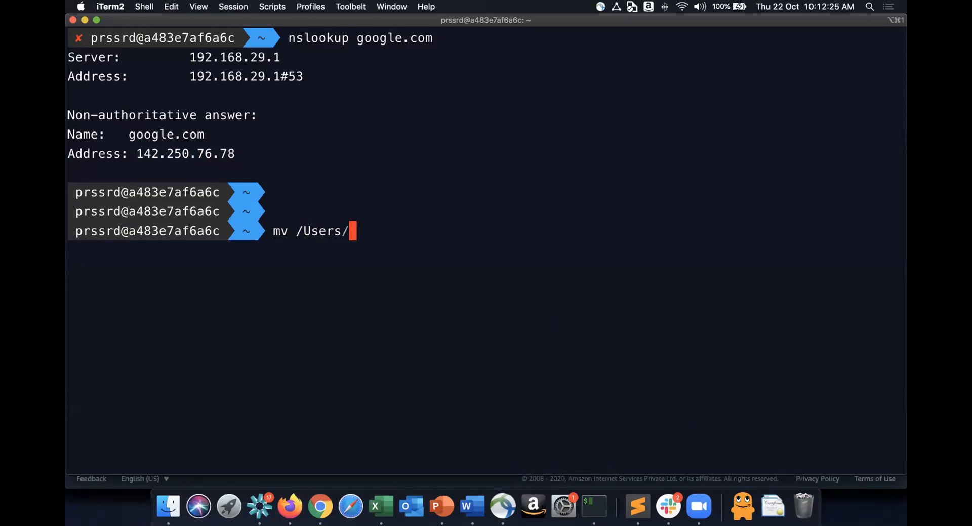
{"action": "type", "text": "pr"}
{"action": "key", "text": "Tab"}
{"action": "type", "text": "pr"}
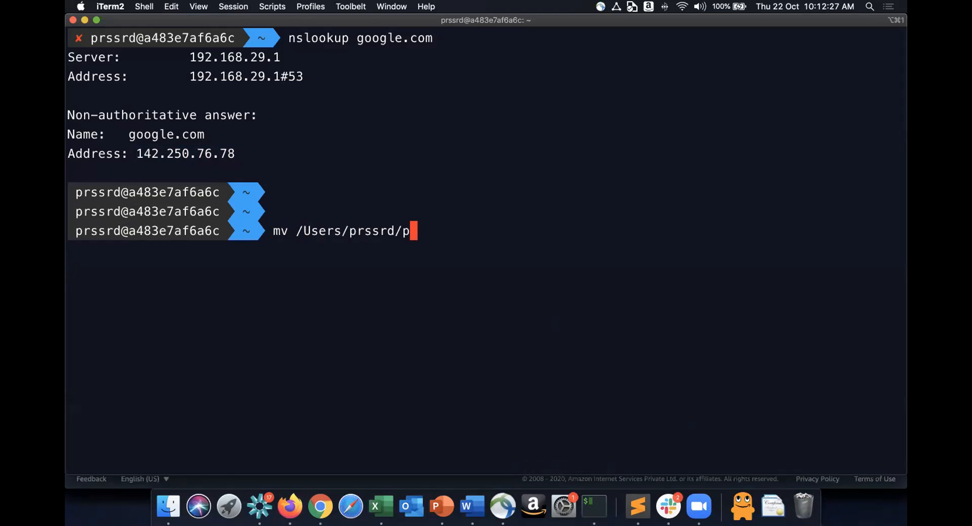
{"action": "key", "text": "BackSpace"}
{"action": "key", "text": "BackSpace"}
{"action": "type", "text": "Docu"}
{"action": "key", "text": "Tab"}
{"action": "type", "text": "pr"}
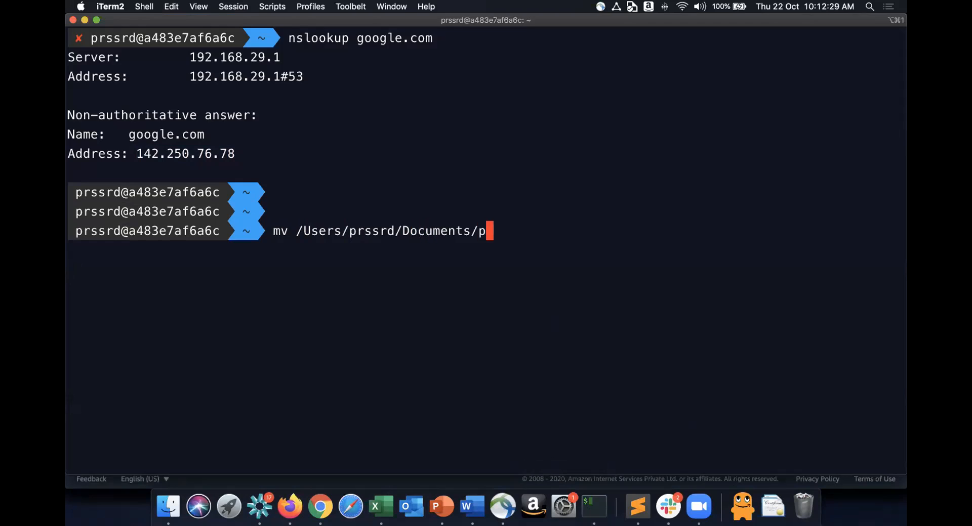
{"action": "key", "text": "Tab"}
{"action": "key", "text": "Tab"}
{"action": "type", "text": "Pr"}
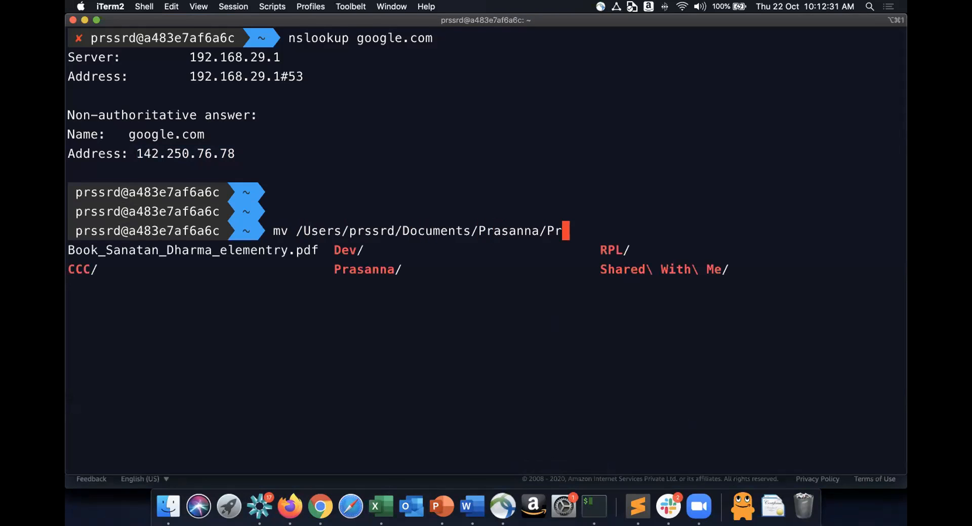
{"action": "key", "text": "Tab"}
{"action": "type", "text": "Do"}
{"action": "key", "text": "BackSpace"}
{"action": "key", "text": "BackSpace"}
{"action": "key", "text": "BackSpace"}
{"action": "key", "text": "BackSpace"}
{"action": "key", "text": "BackSpace"}
{"action": "key", "text": "BackSpace"}
{"action": "key", "text": "BackSpace"}
{"action": "key", "text": "BackSpace"}
{"action": "key", "text": "BackSpace"}
{"action": "key", "text": "BackSpace"}
{"action": "key", "text": "BackSpace"}
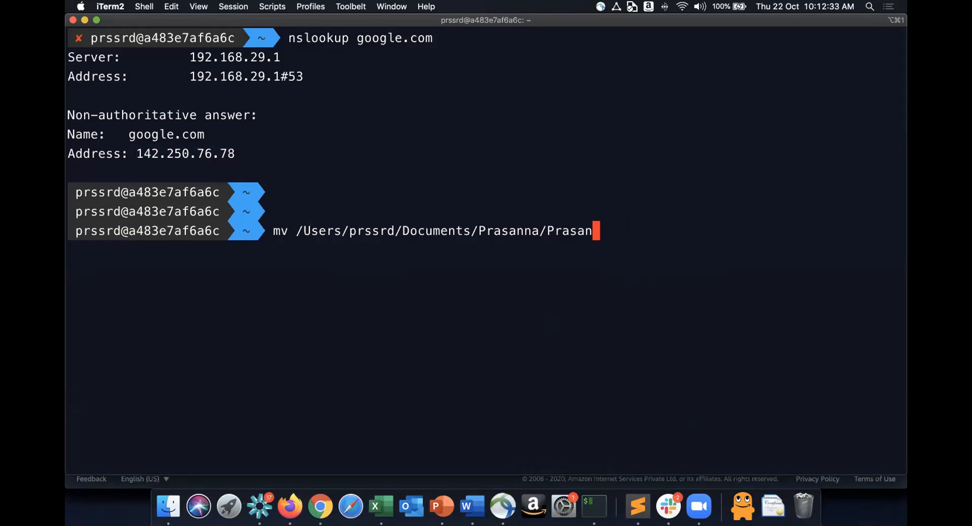
{"action": "key", "text": "BackSpace"}
{"action": "key", "text": "BackSpace"}
{"action": "key", "text": "BackSpace"}
{"action": "key", "text": "BackSpace"}
{"action": "key", "text": "BackSpace"}
{"action": "key", "text": "BackSpace"}
{"action": "key", "text": "BackSpace"}
{"action": "key", "text": "BackSpace"}
{"action": "key", "text": "BackSpace"}
{"action": "key", "text": "BackSpace"}
{"action": "key", "text": "BackSpace"}
{"action": "key", "text": "BackSpace"}
{"action": "key", "text": "BackSpace"}
{"action": "key", "text": "BackSpace"}
{"action": "key", "text": "BackSpace"}
{"action": "key", "text": "BackSpace"}
{"action": "key", "text": "BackSpace"}
Step: Extend the mv source path to the Downloads folder and try rpl_ as the start of the key file's name
{"action": "type", "text": "w"}
{"action": "key", "text": "Tab"}
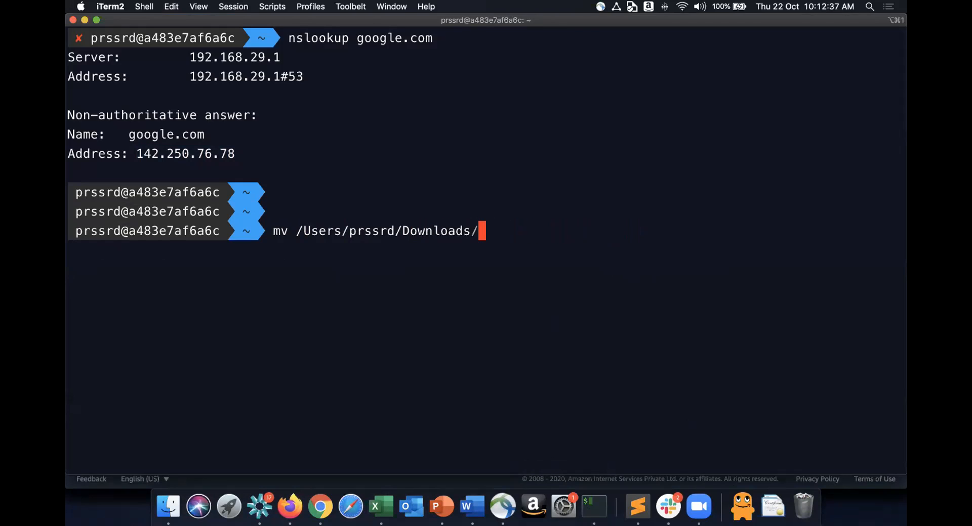
{"action": "key", "text": "Tab"}
{"action": "key", "text": "n"}
{"action": "type", "text": "awS"}
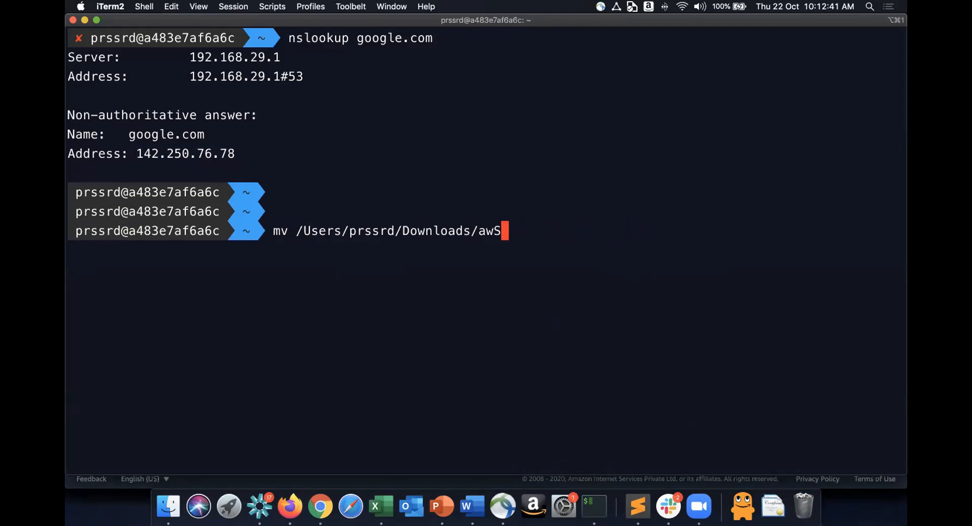
{"action": "key", "text": "BackSpace"}
{"action": "key", "text": "BackSpace"}
{"action": "key", "text": "BackSpace"}
{"action": "type", "text": "rpl_"}
Step: Switch to Finder, open the Downloads folder and copy the name of the rplaws_mykeypair.pem file
{"action": "left_click", "coordinate": [169, 506]}
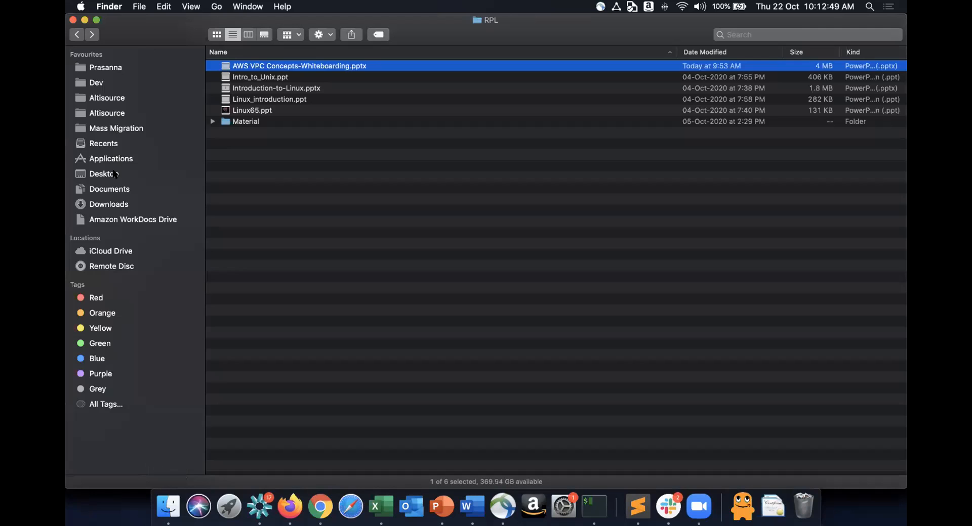
{"action": "left_click", "coordinate": [115, 188]}
{"action": "left_click", "coordinate": [124, 203]}
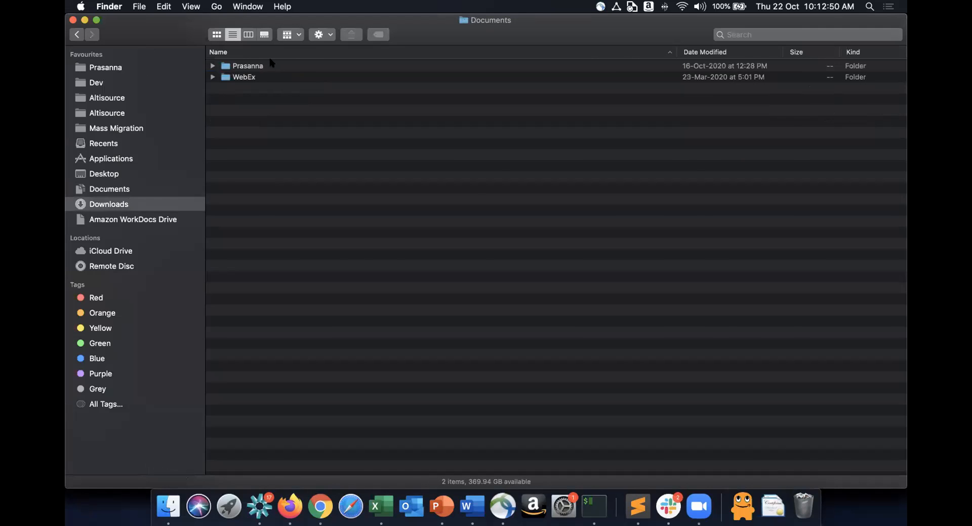
{"action": "left_click", "coordinate": [255, 66]}
{"action": "key", "text": "Return"}
{"action": "key", "text": "Escape"}
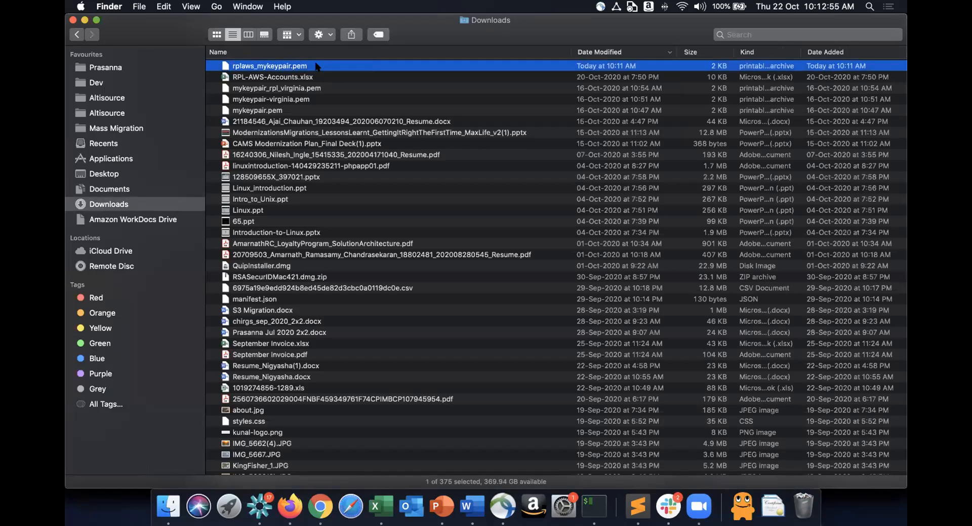
{"action": "key", "text": "super+c"}
Step: Return to iTerm2 and replace the partial file name in the mv source path with rplaws_mykeypair.pem
{"action": "key", "text": "super+Tab"}
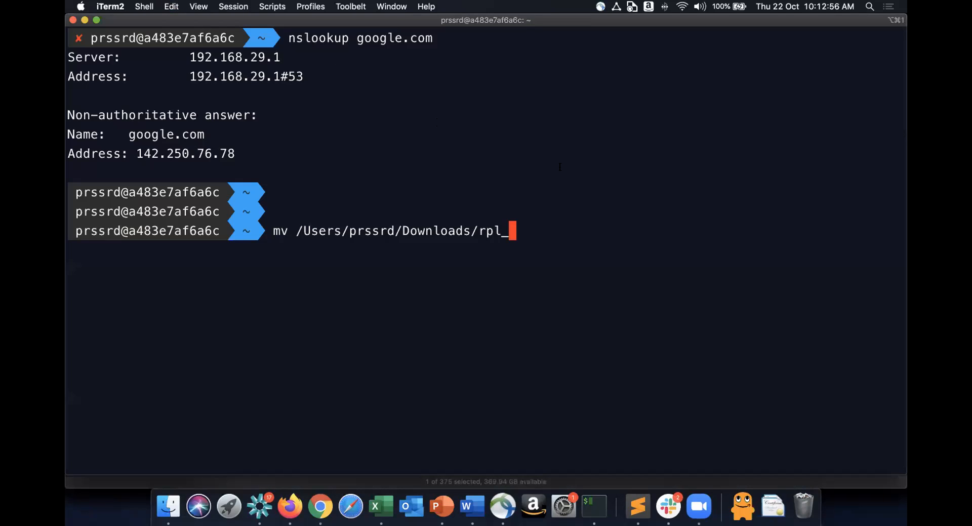
{"action": "key", "text": "BackSpace"}
{"action": "key", "text": "BackSpace"}
{"action": "key", "text": "BackSpace"}
{"action": "key", "text": "BackSpace"}
{"action": "key", "text": "super+v"}
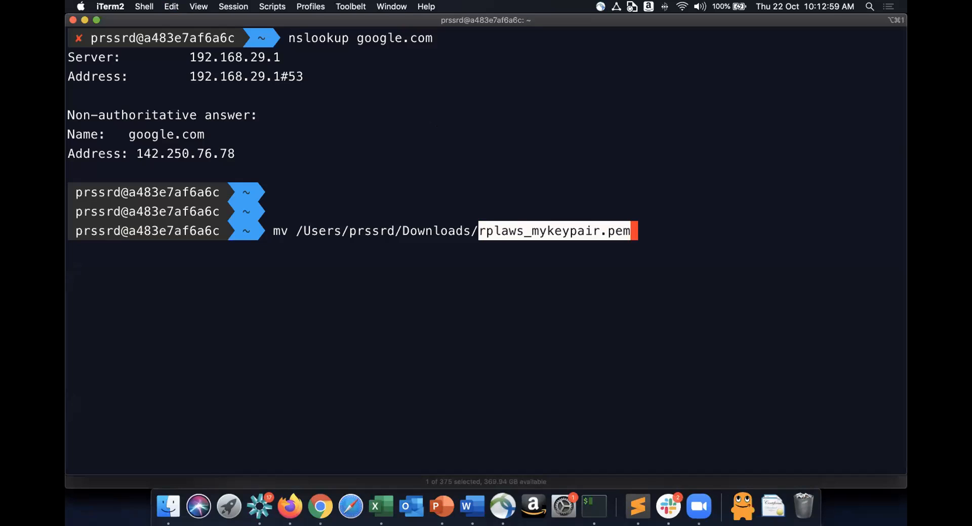
{"action": "type", "text": "/"}
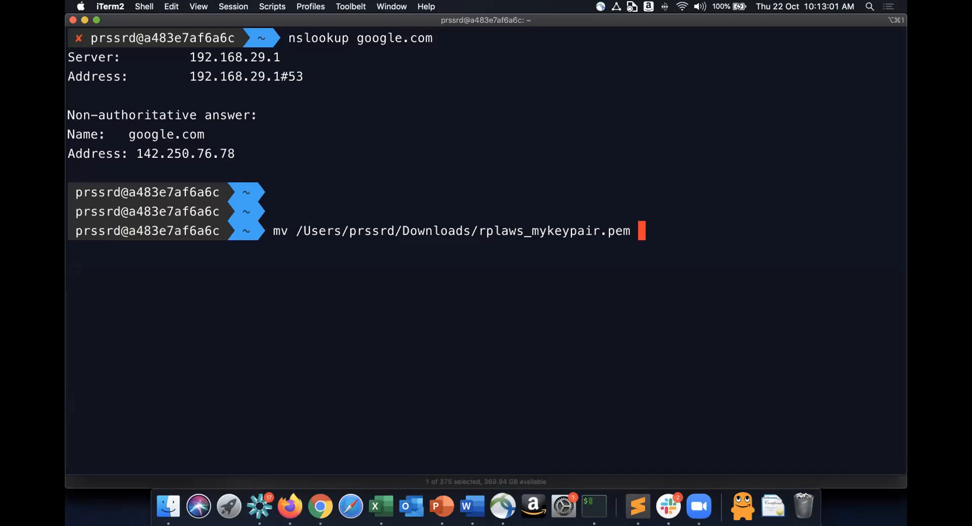